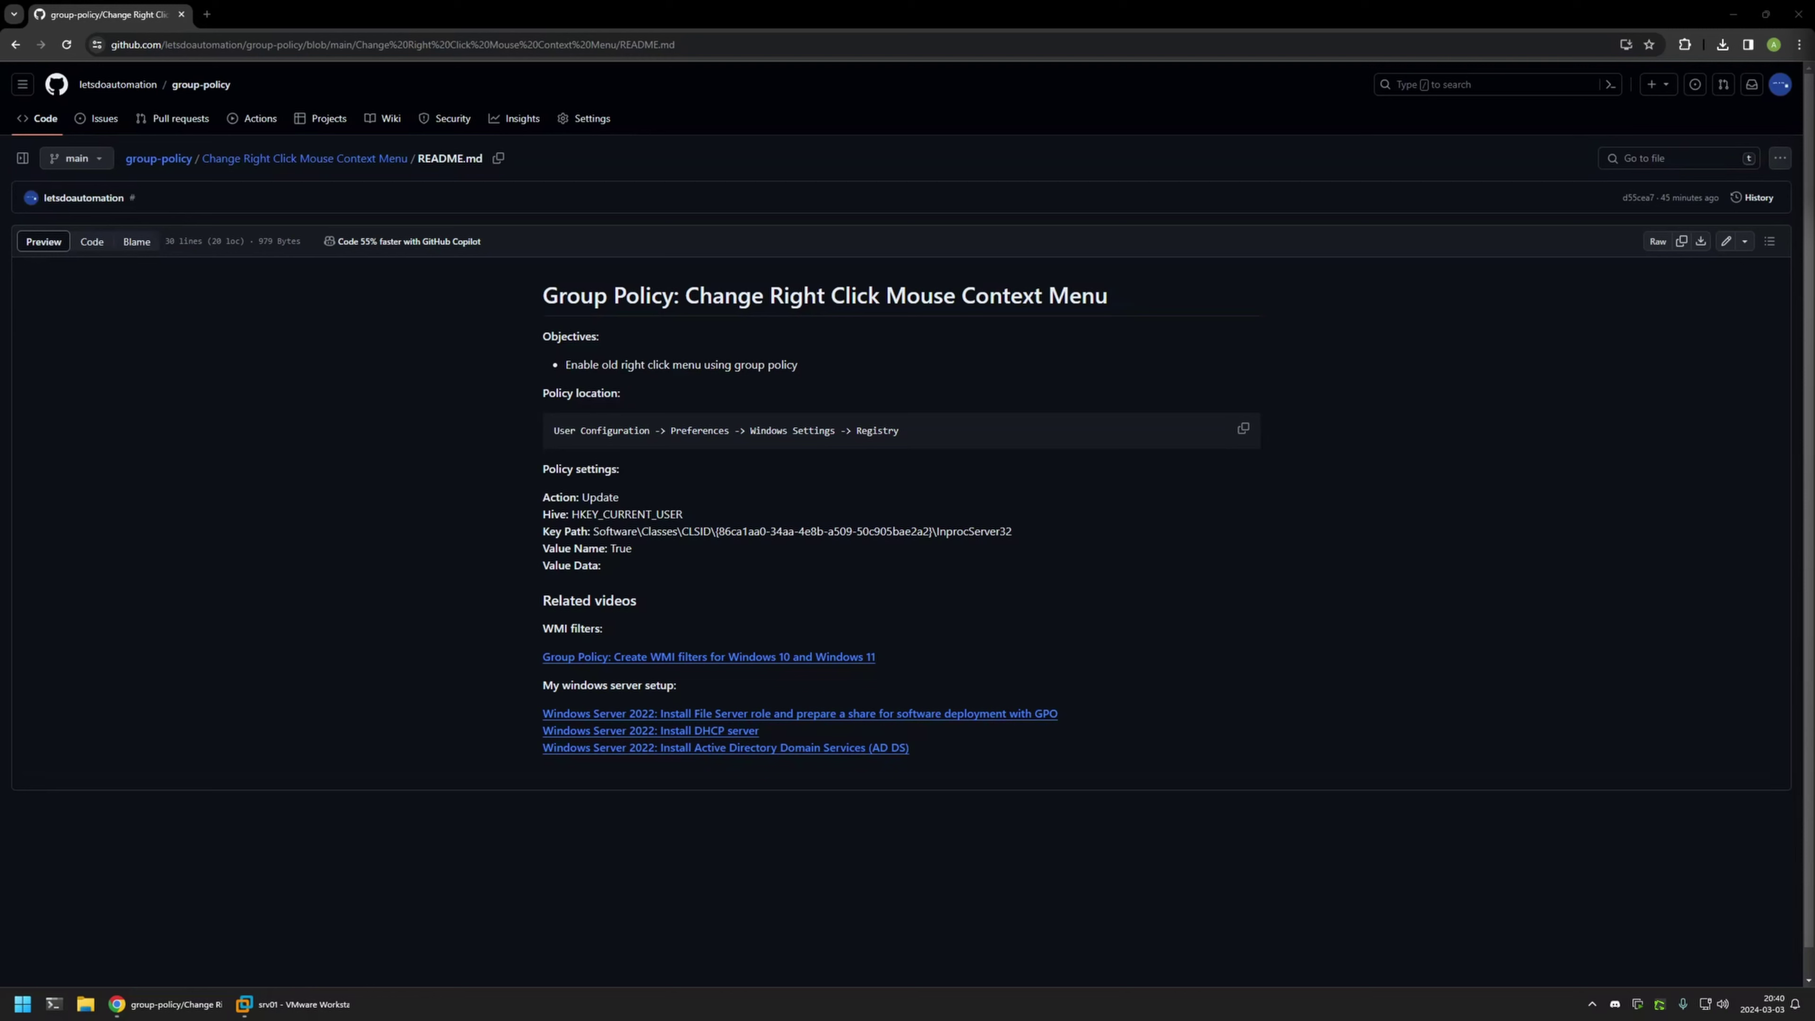
Review the README's registry Value Data, server setup links and WMI filters sections in GitHub.
left_click_drag(970, 746, 492, 571)
left_click(843, 565)
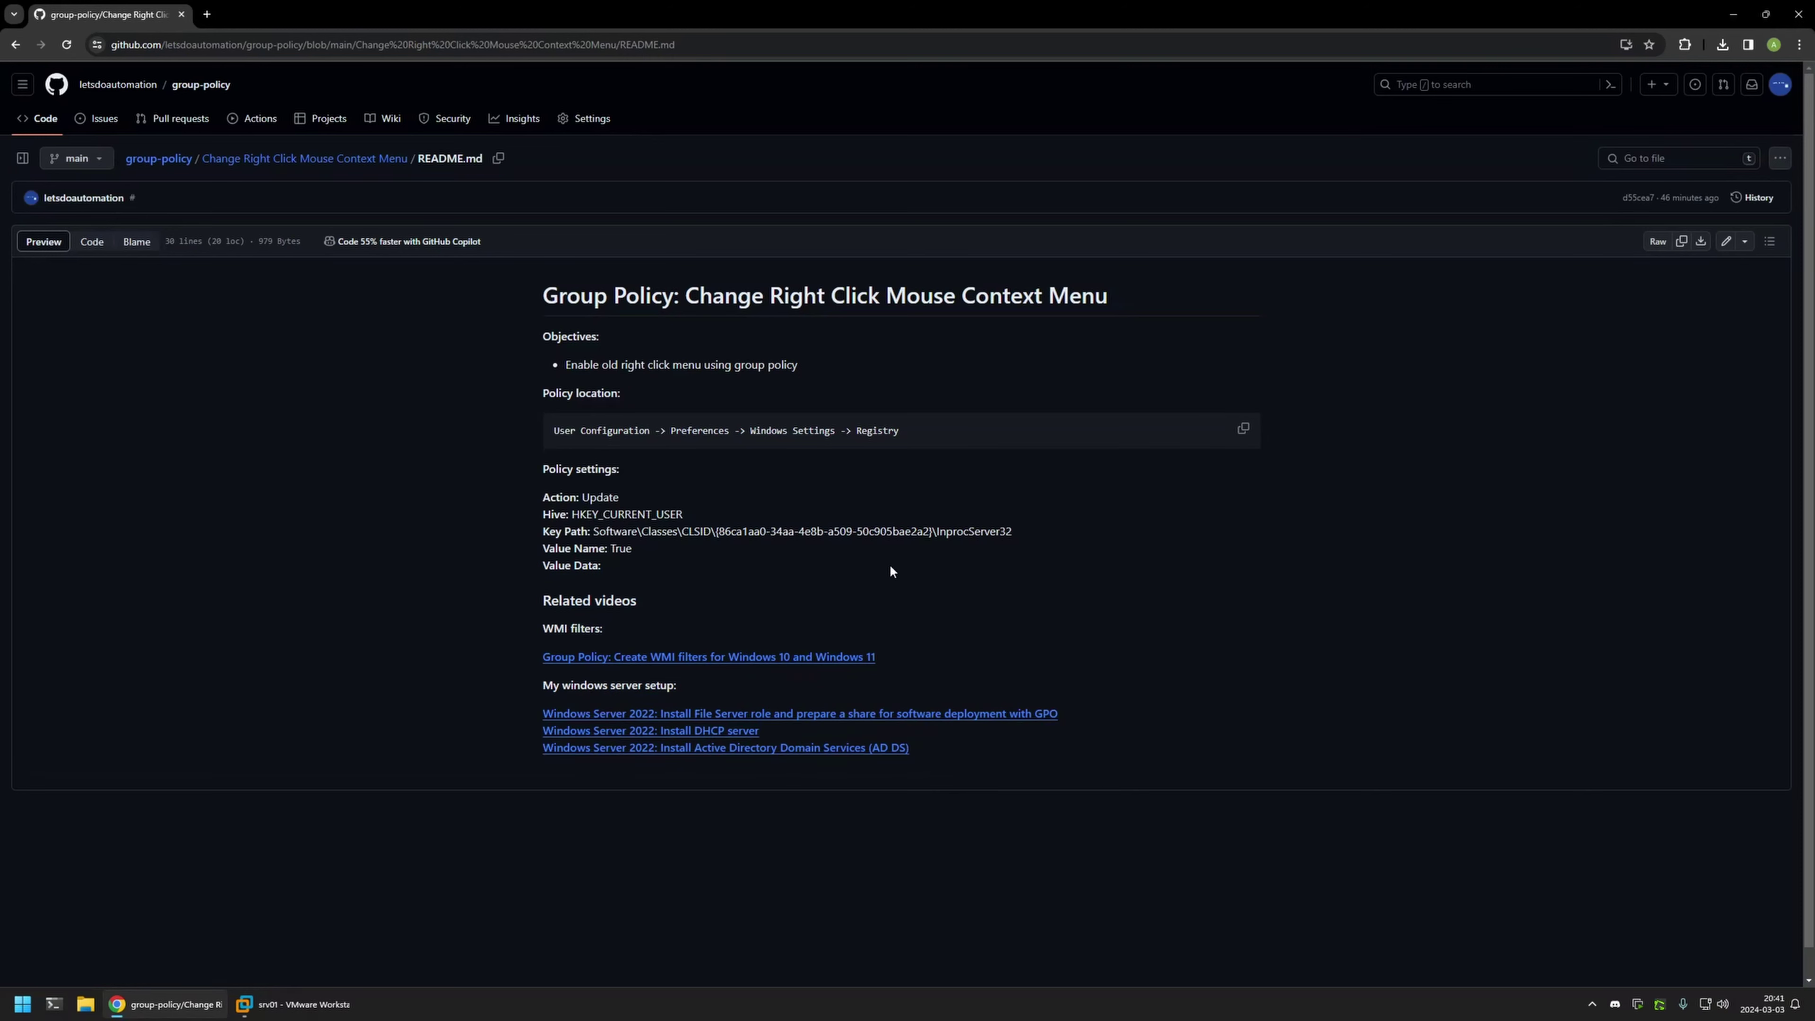
left_click_drag(950, 752, 499, 684)
left_click(694, 681)
left_click_drag(917, 663, 499, 611)
left_click(638, 622)
Launch Group Policy Management from Server Manager's Tools menu on srv01.
left_click(294, 1004)
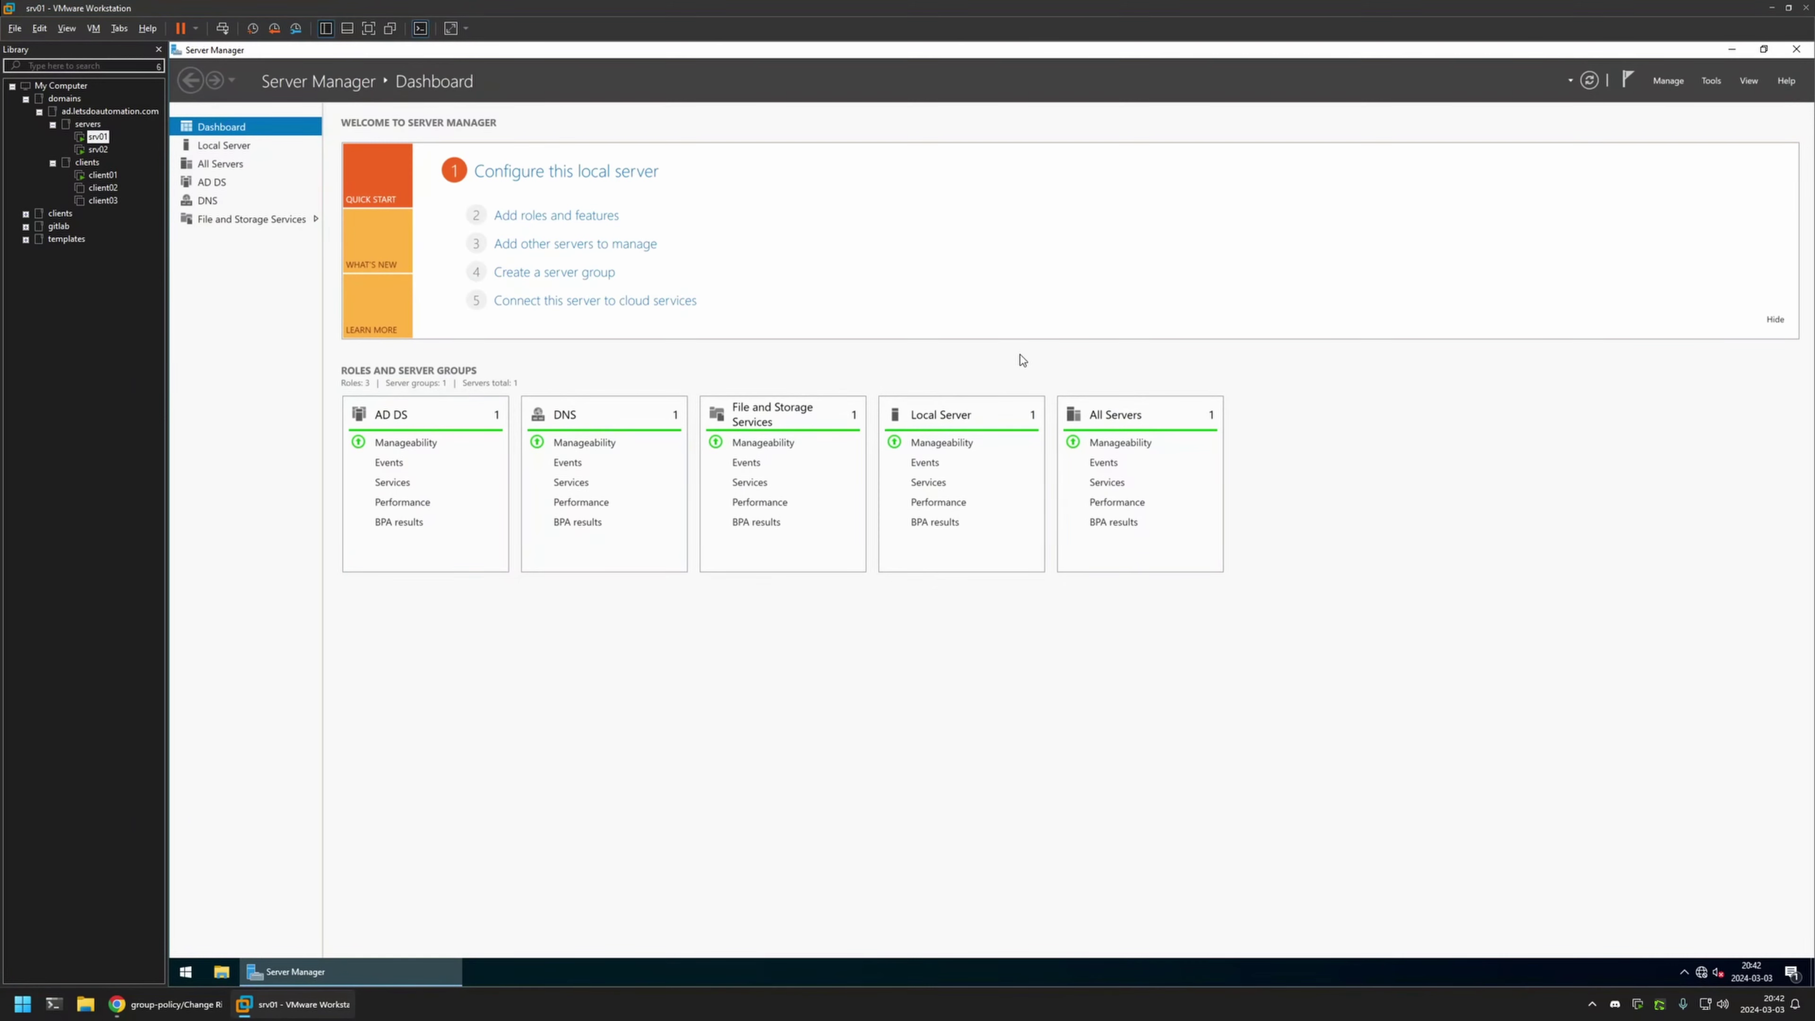
left_click(1712, 81)
left_click(1614, 298)
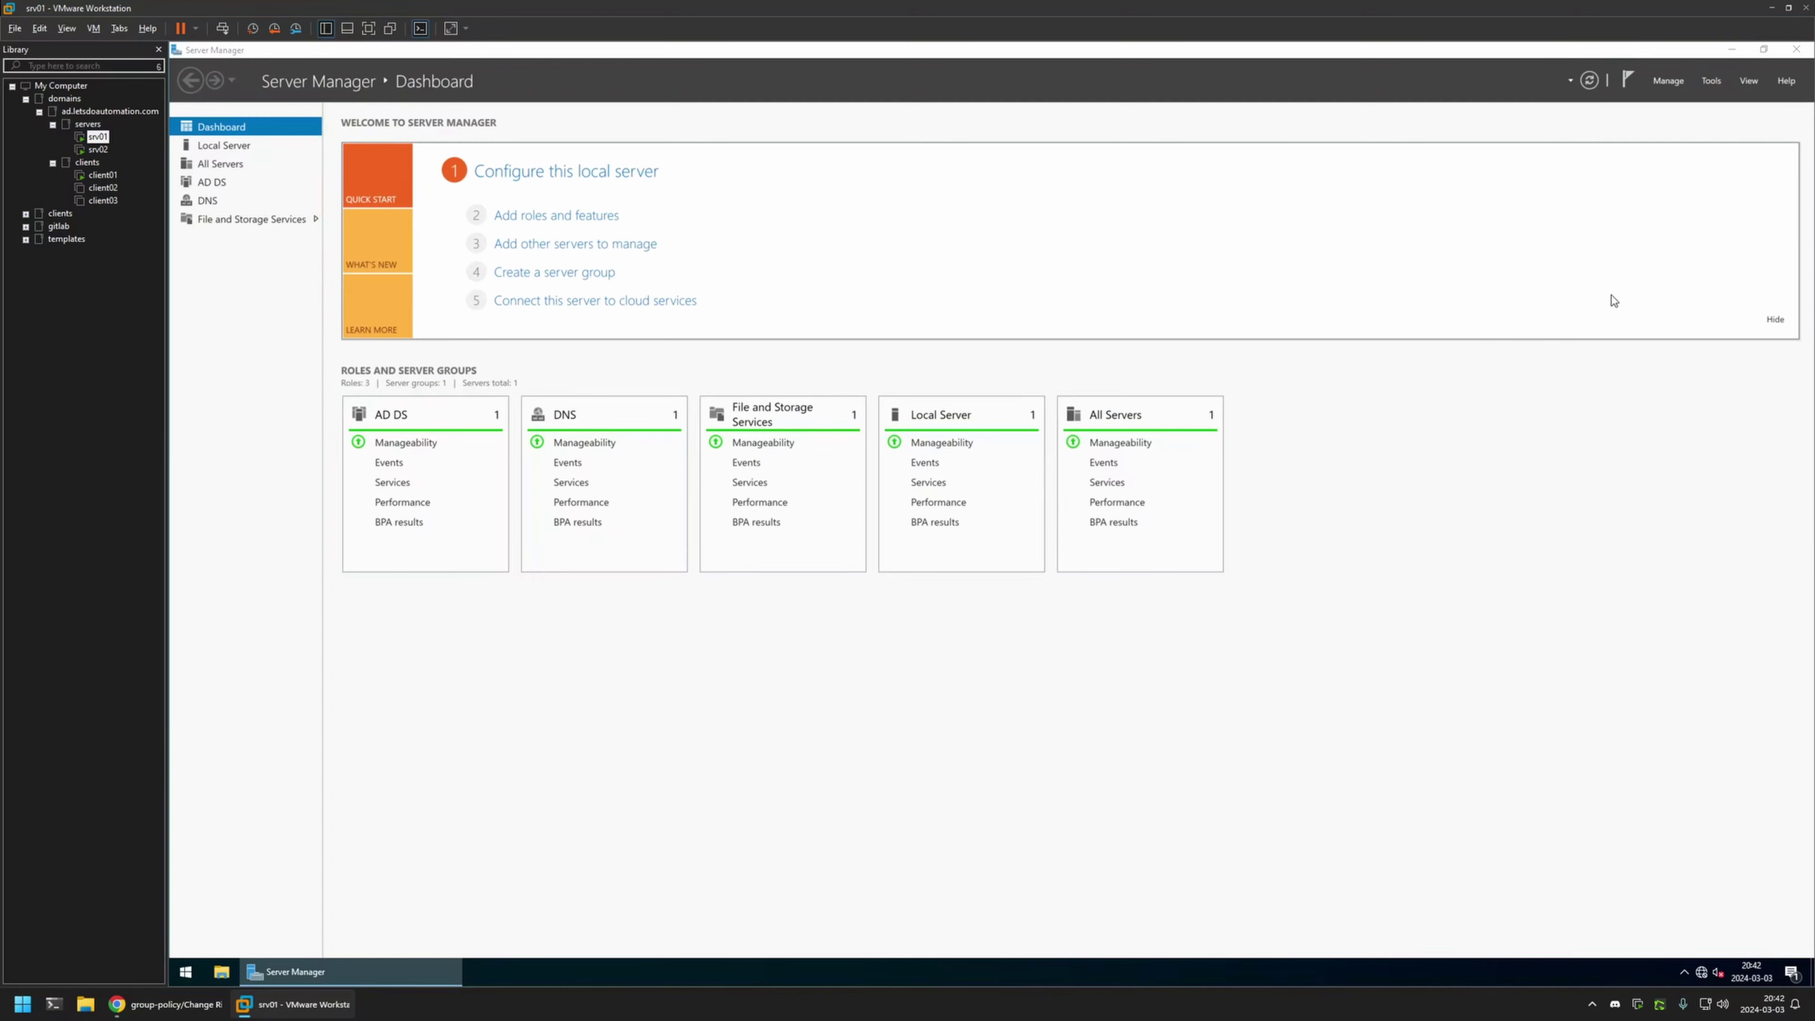
Start a new Group Policy Object named 'Windows 11 mouse menu'.
right_click(279, 271)
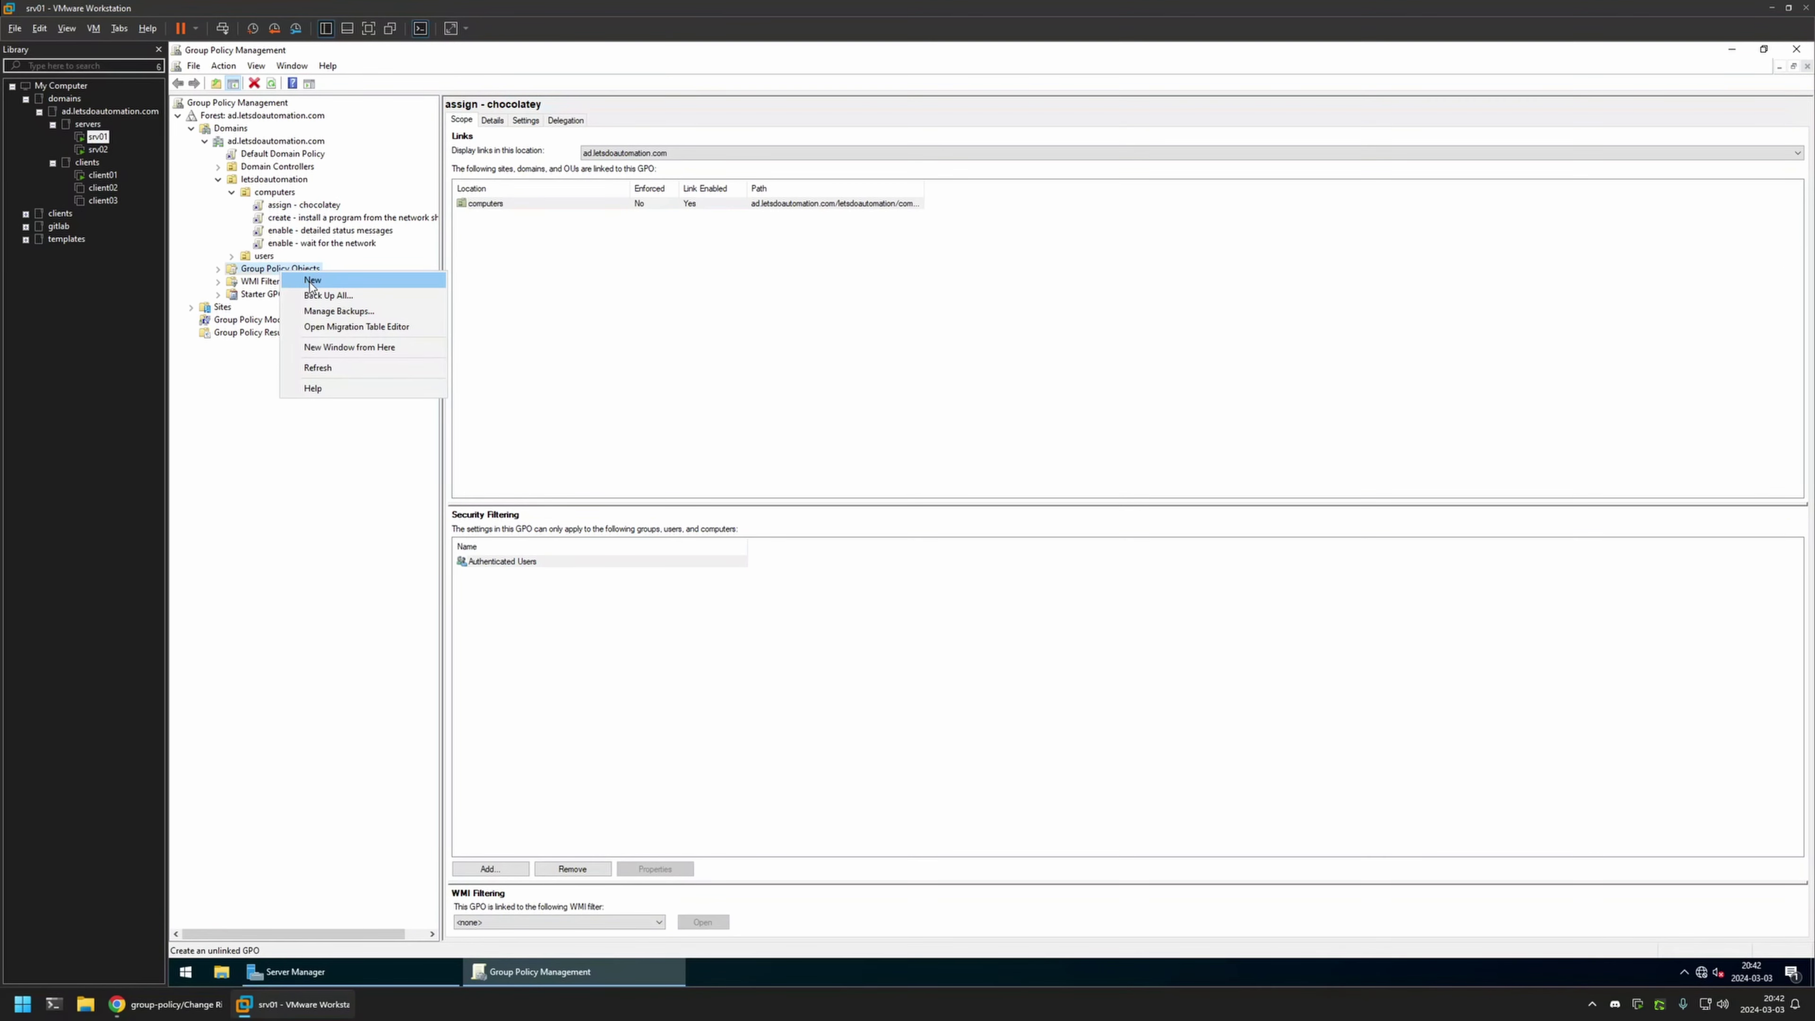
left_click(312, 281)
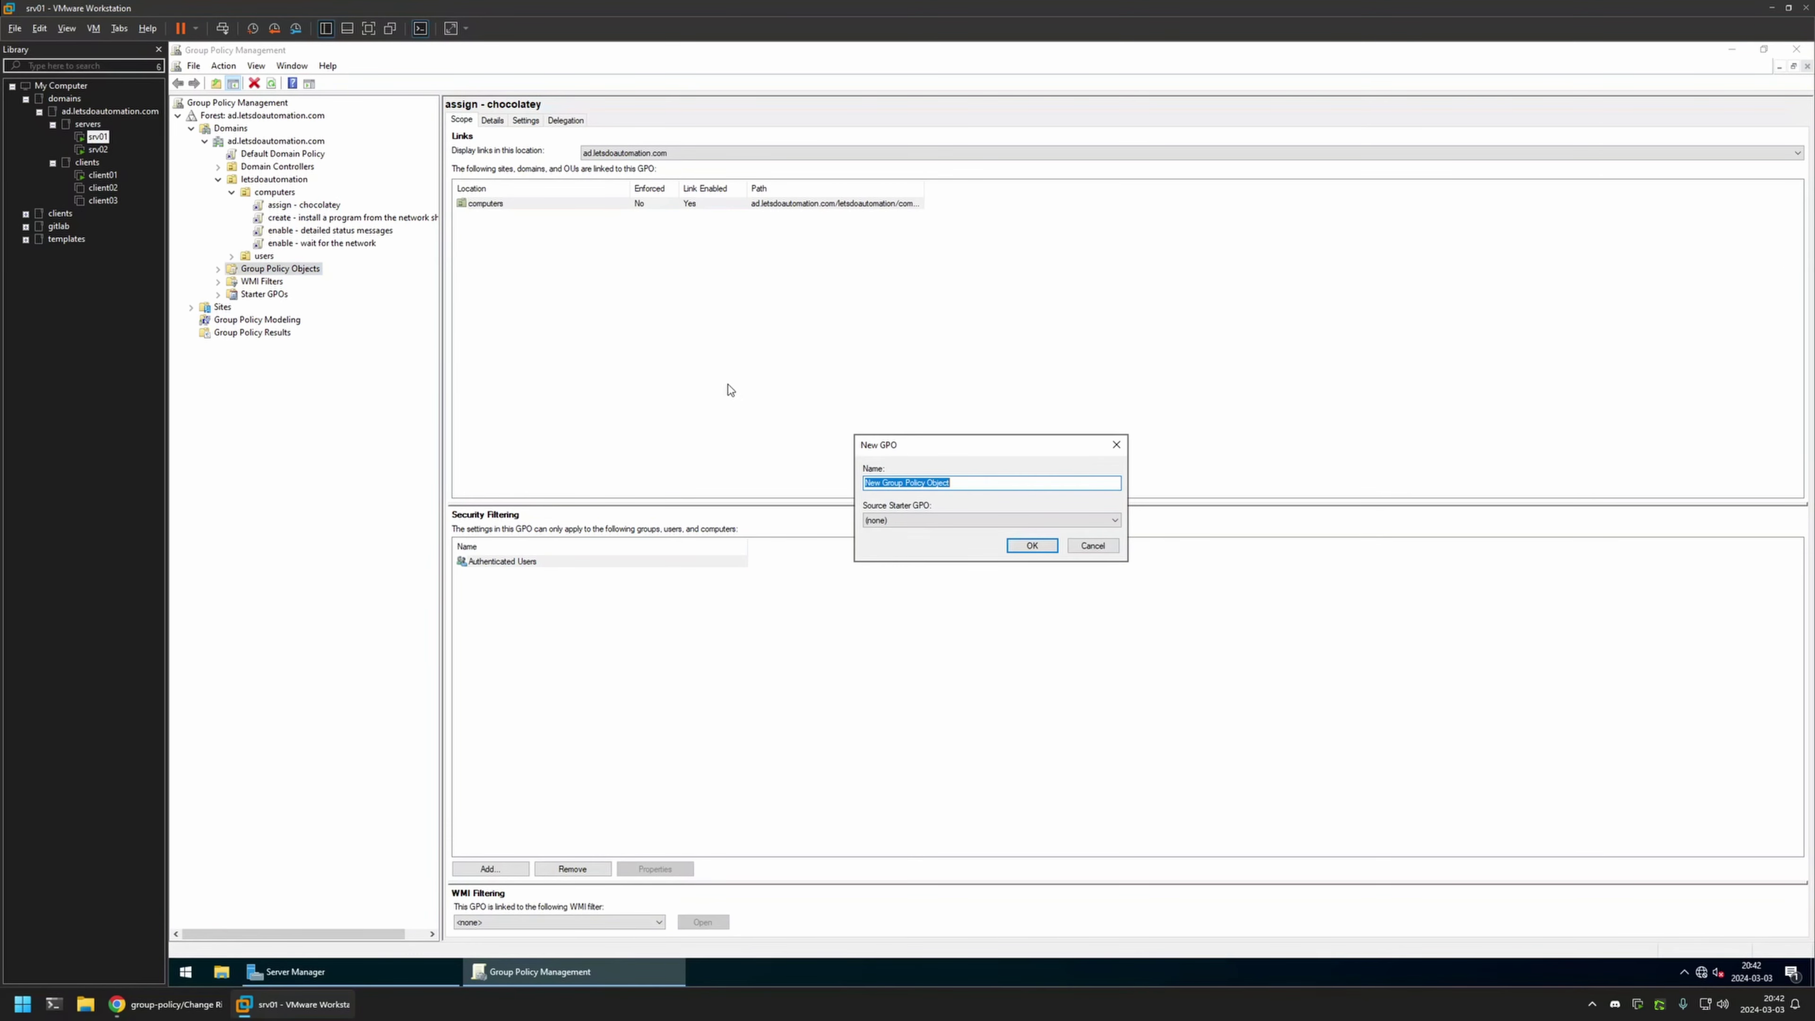
type("Windows 11 mouse menu")
Create the 'Windows 11 mouse menu' GPO and open it in the Group Policy Management Editor.
left_click(1031, 545)
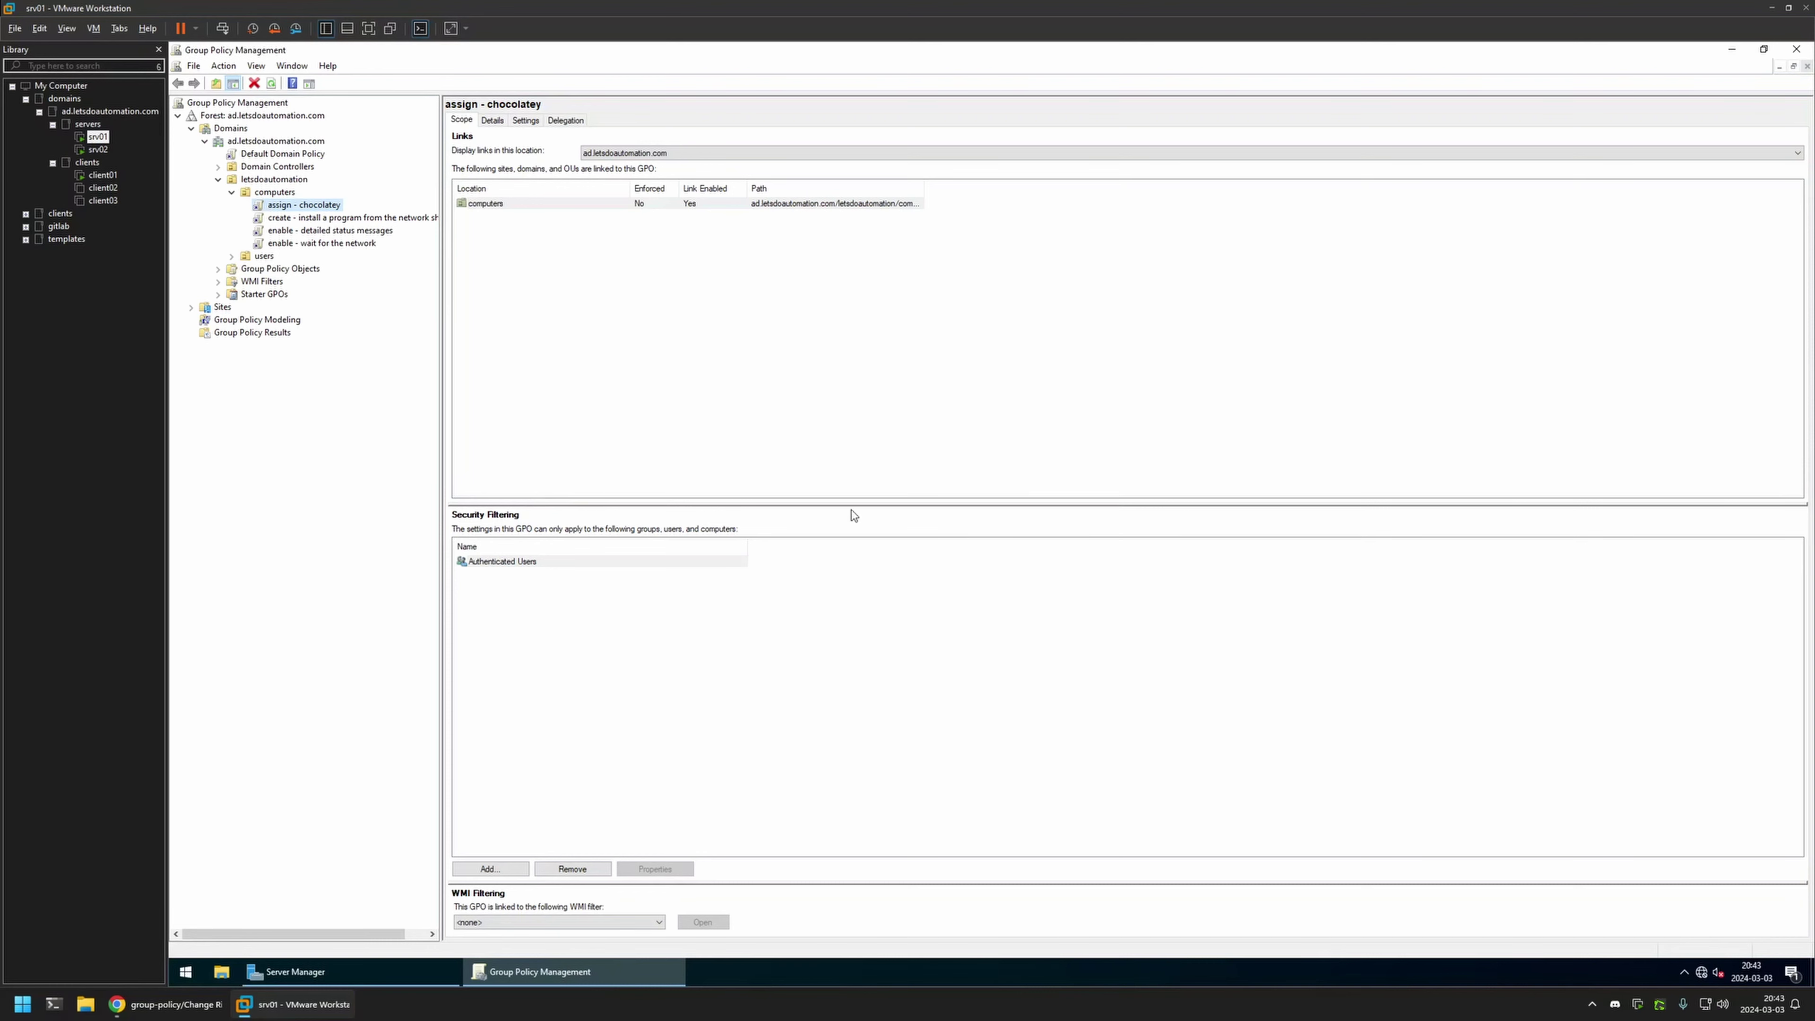
left_click(218, 269)
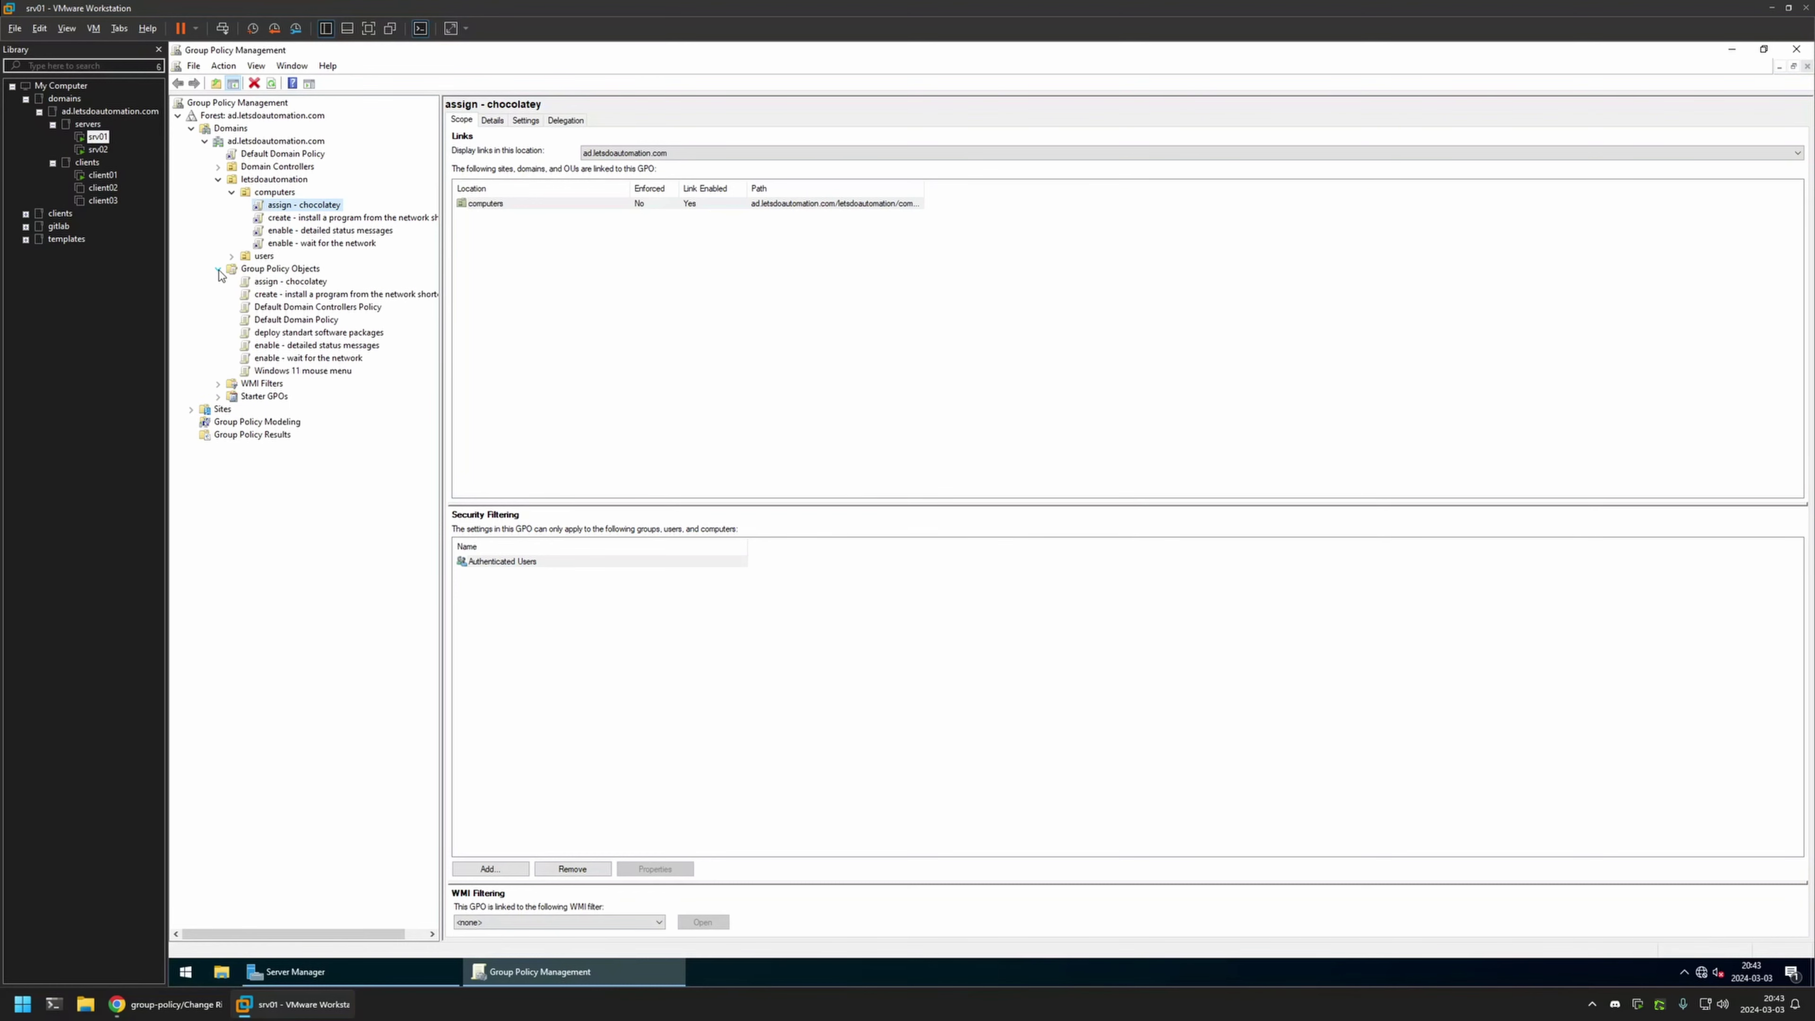
left_click(327, 376)
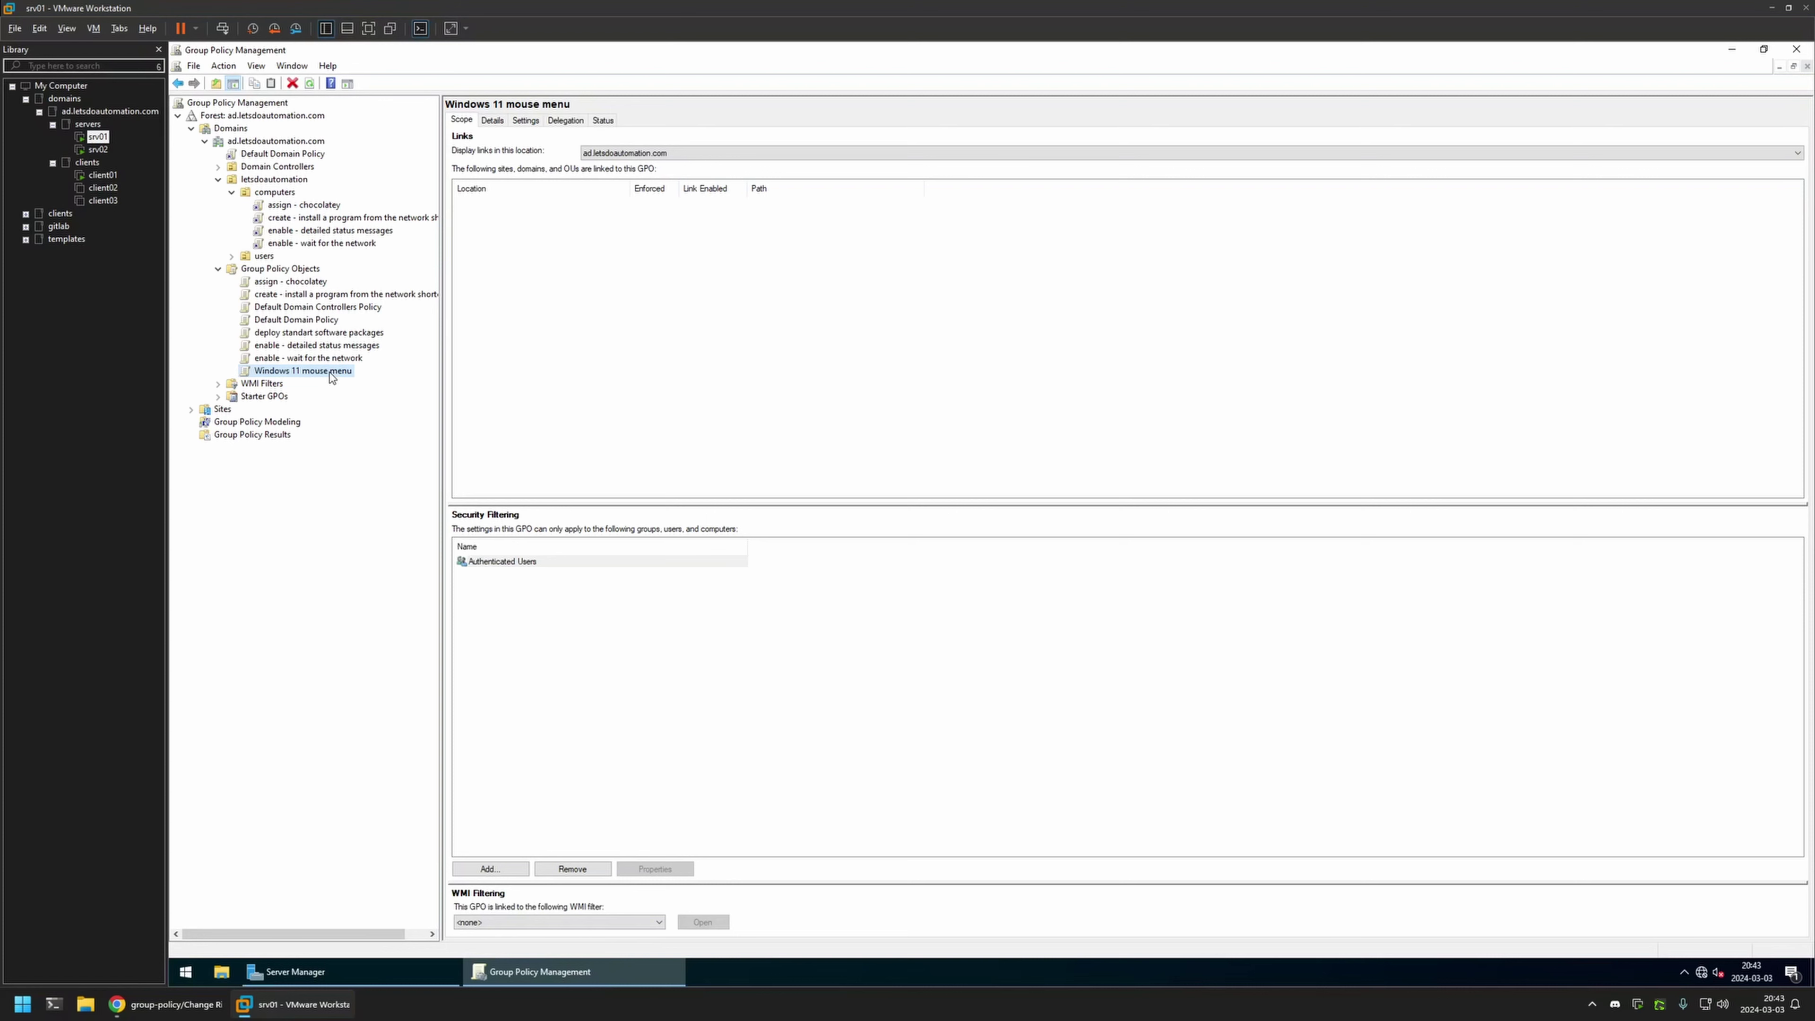
right_click(332, 377)
left_click(357, 384)
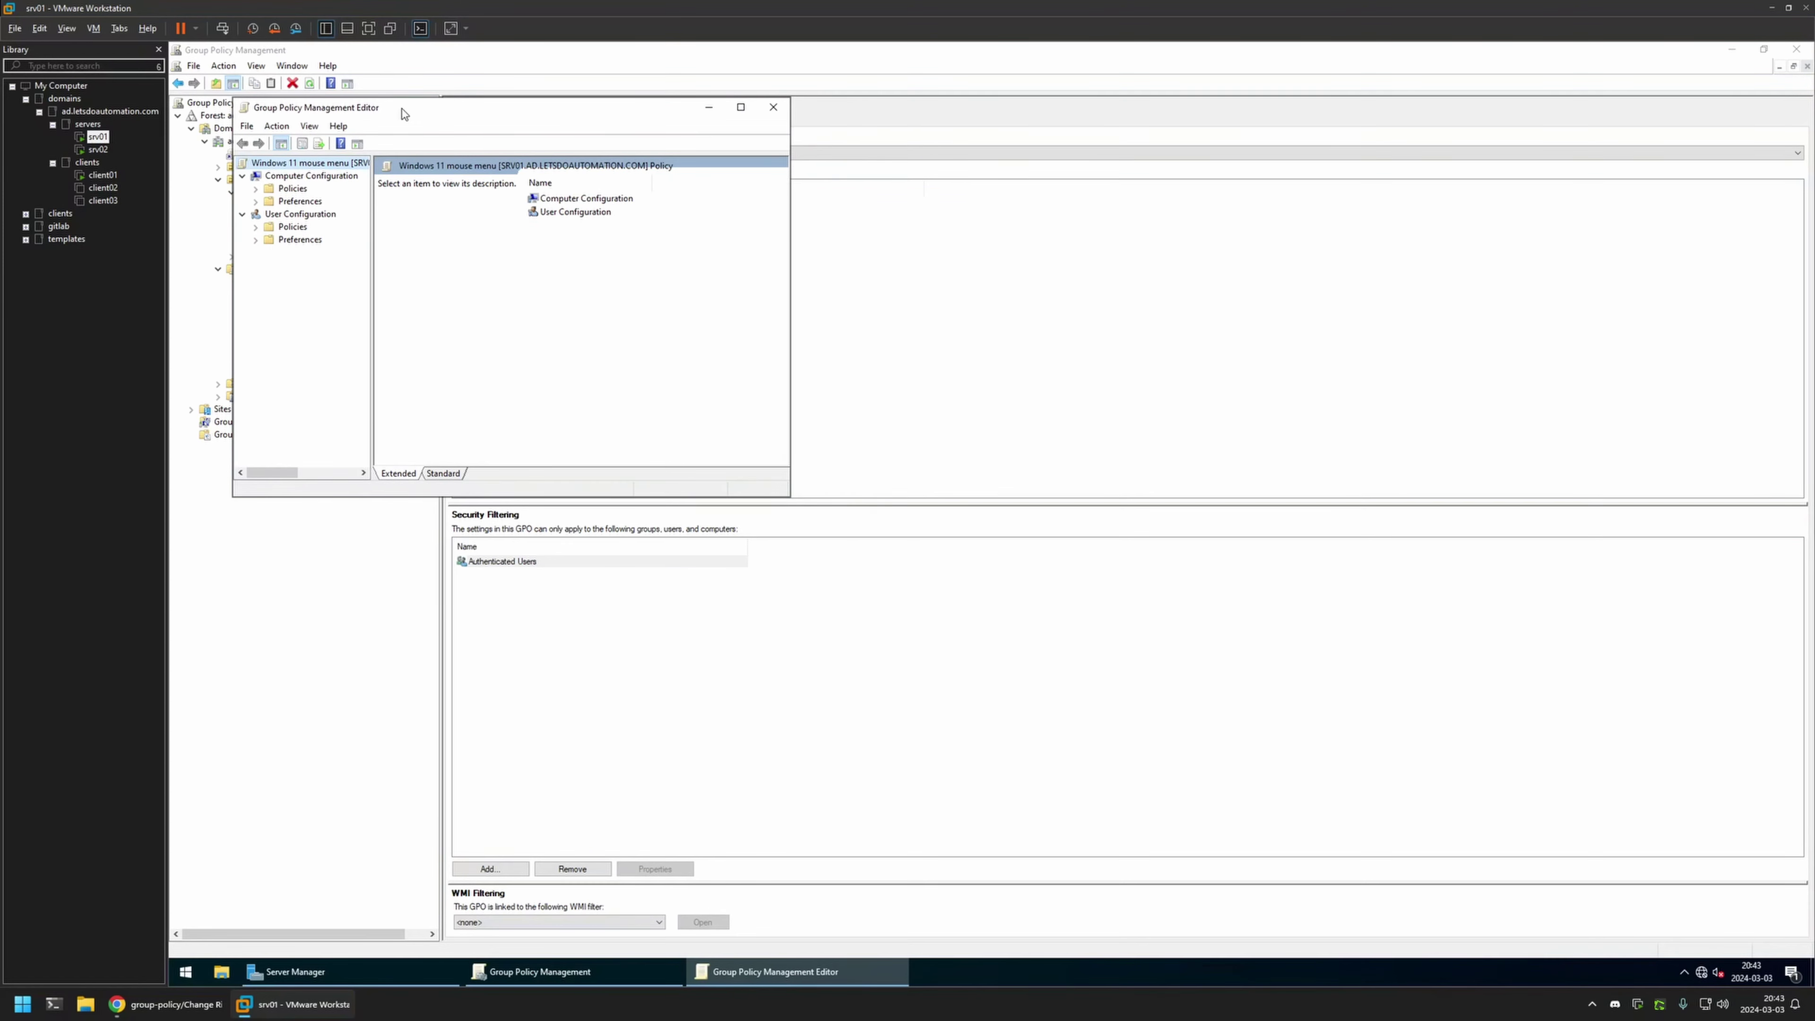
Start a new Registry Item under User Configuration > Preferences > Windows Settings > Registry.
left_click_drag(403, 115, 732, 194)
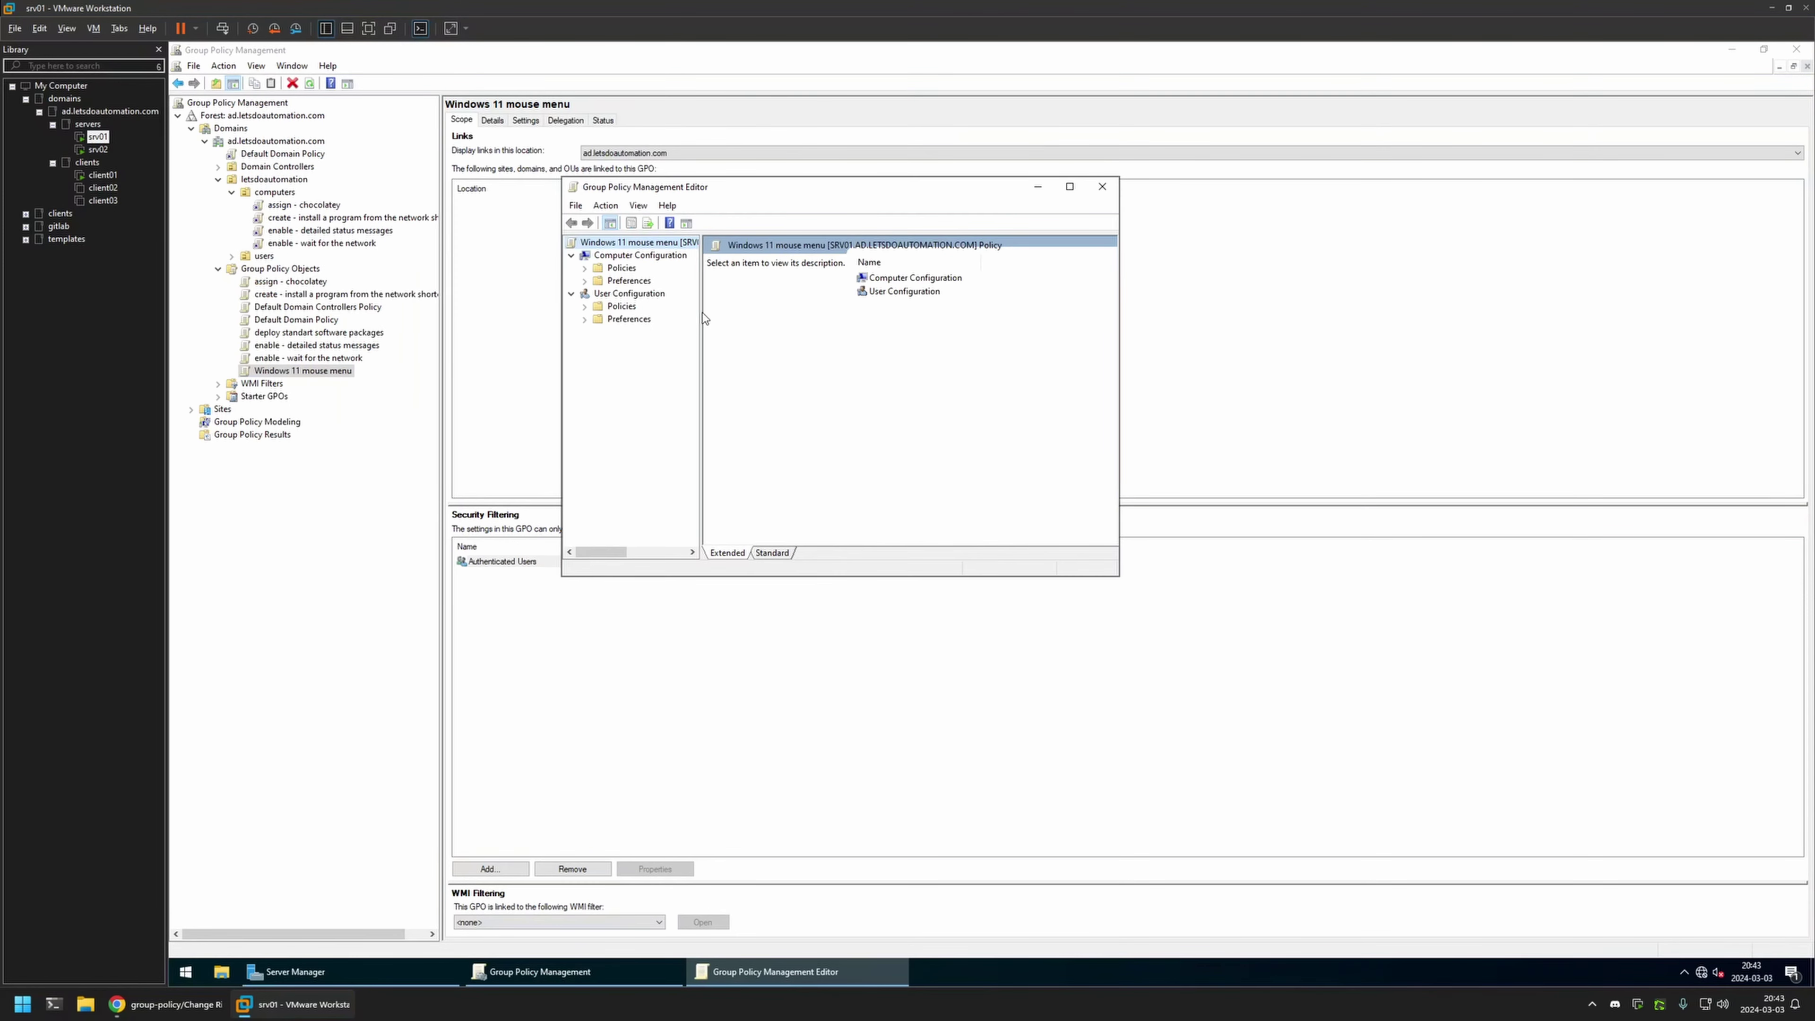
left_click_drag(700, 319, 885, 319)
left_click(629, 293)
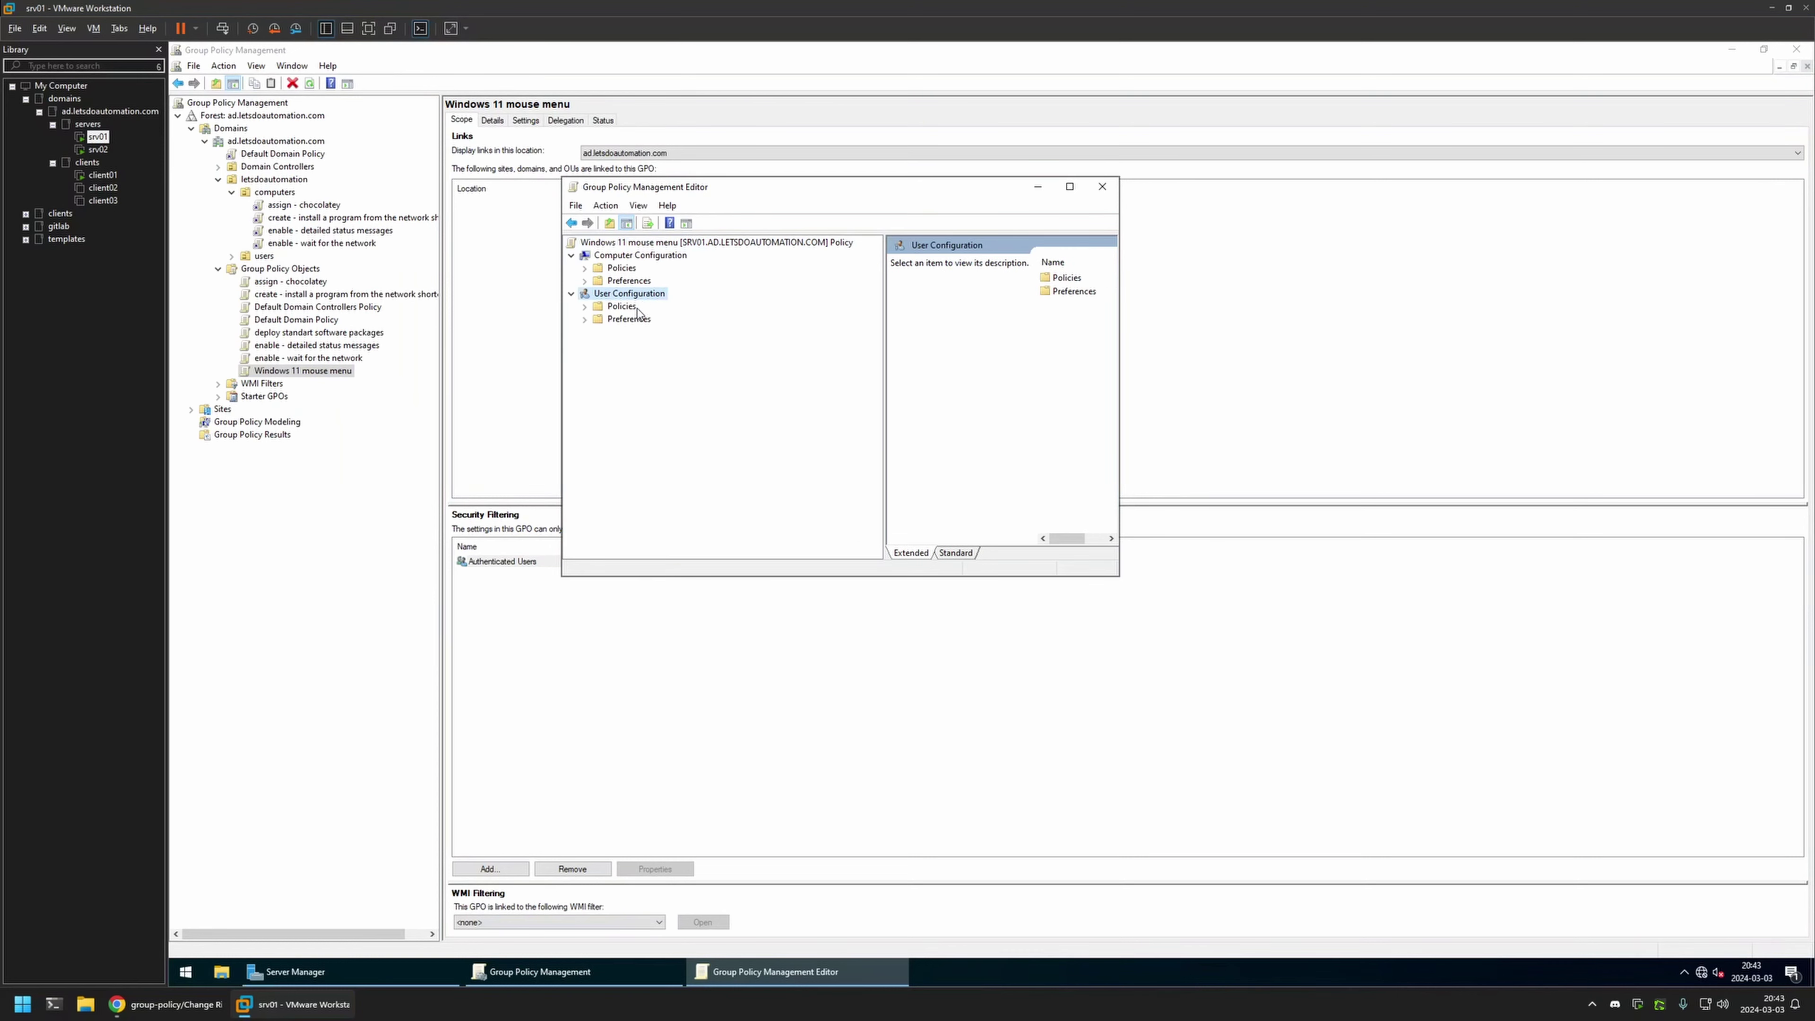
left_click(585, 319)
left_click(598, 331)
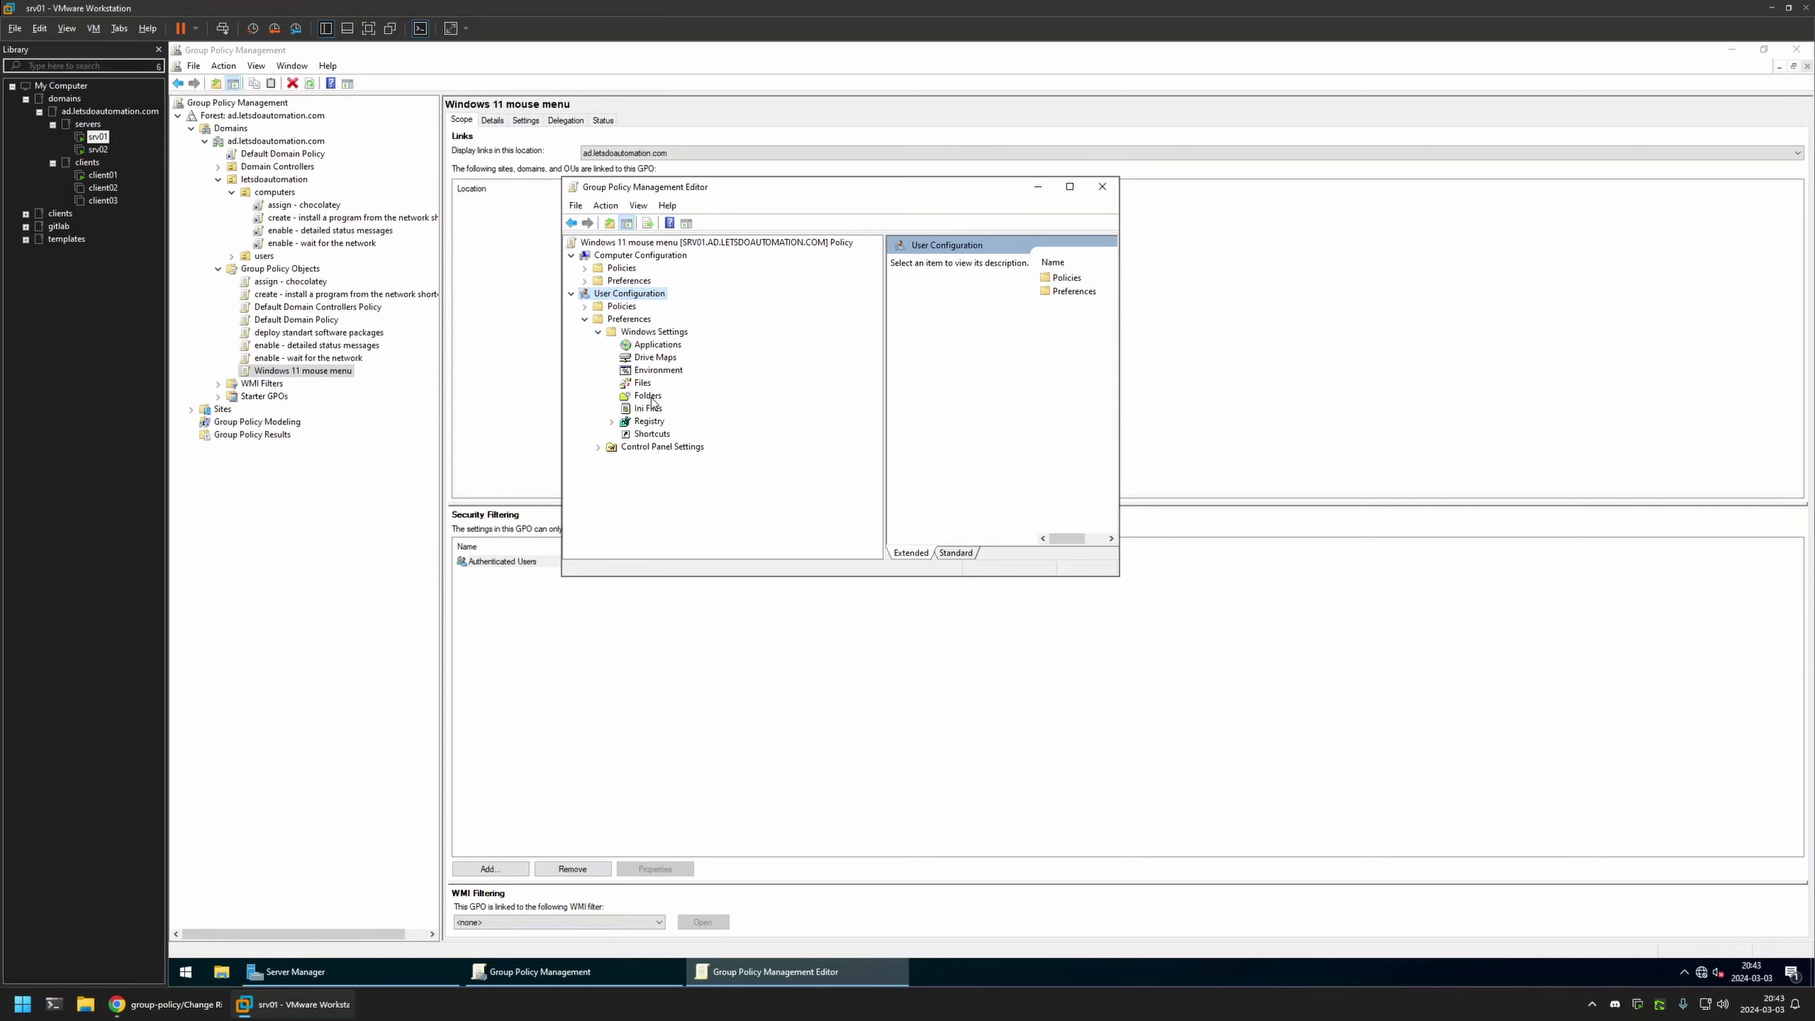
left_click(647, 422)
left_click(1070, 187)
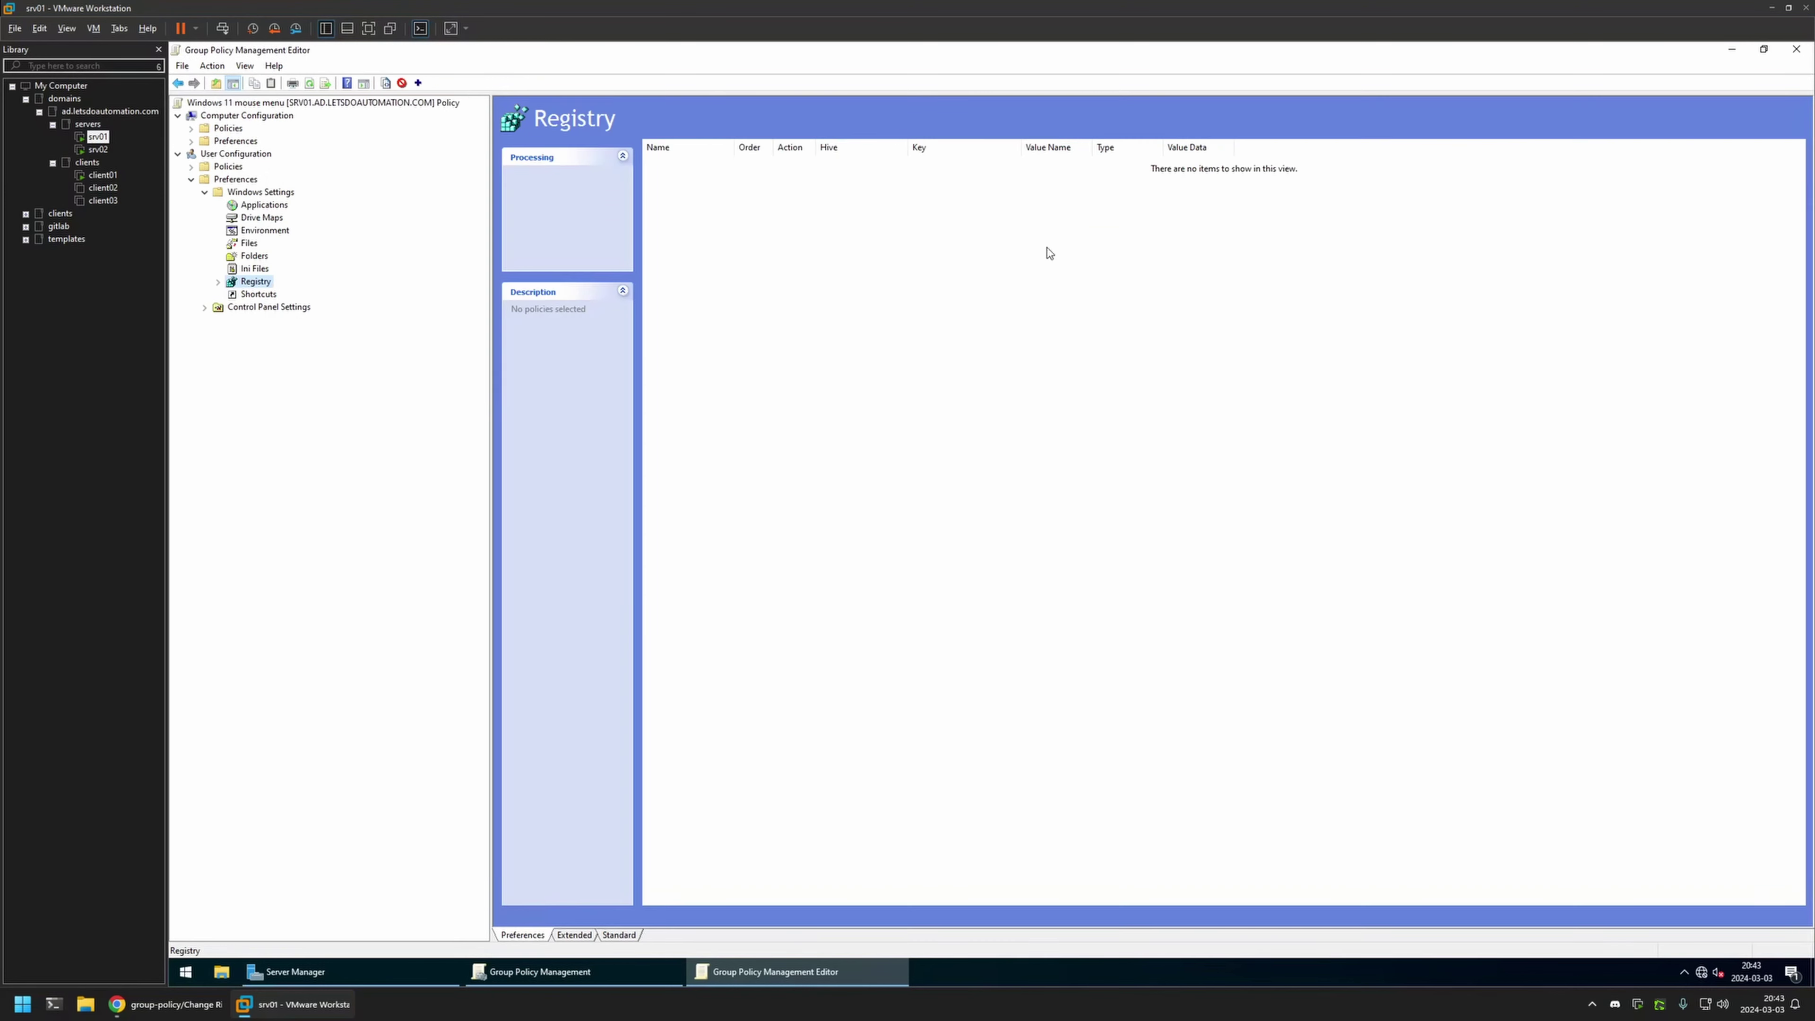
right_click(759, 280)
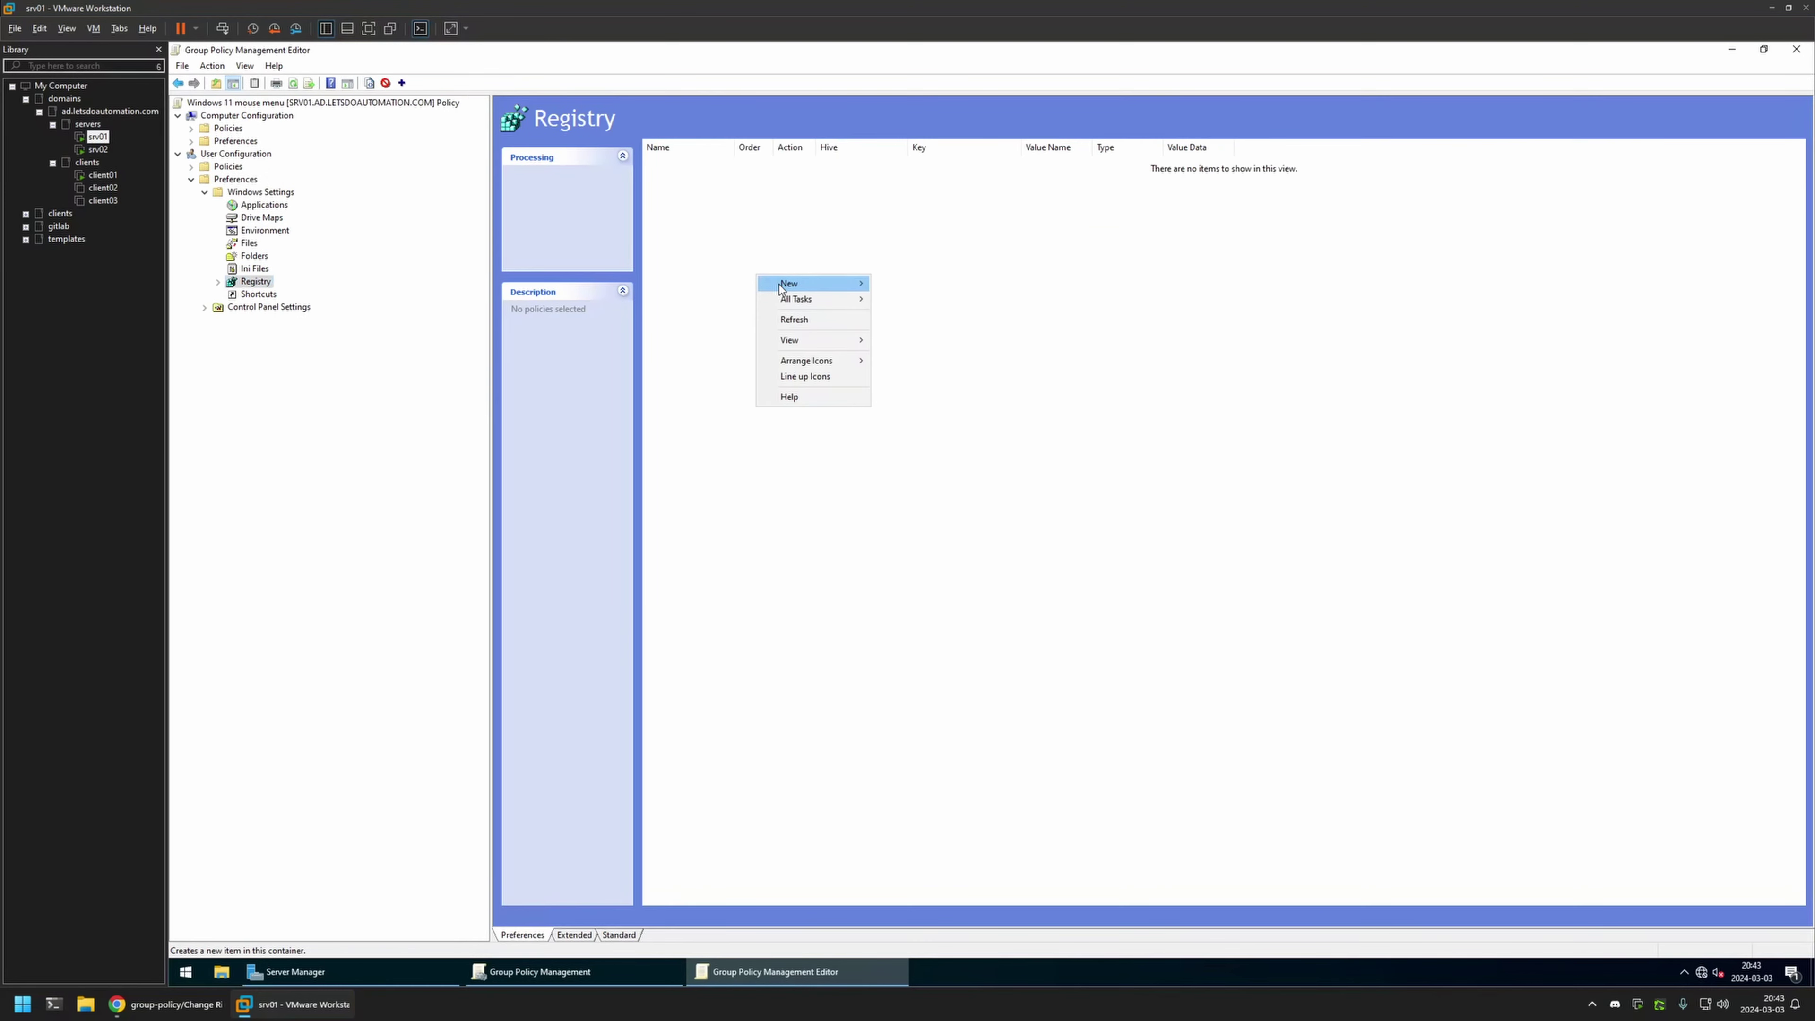
mouse_move(782, 285)
left_click(906, 286)
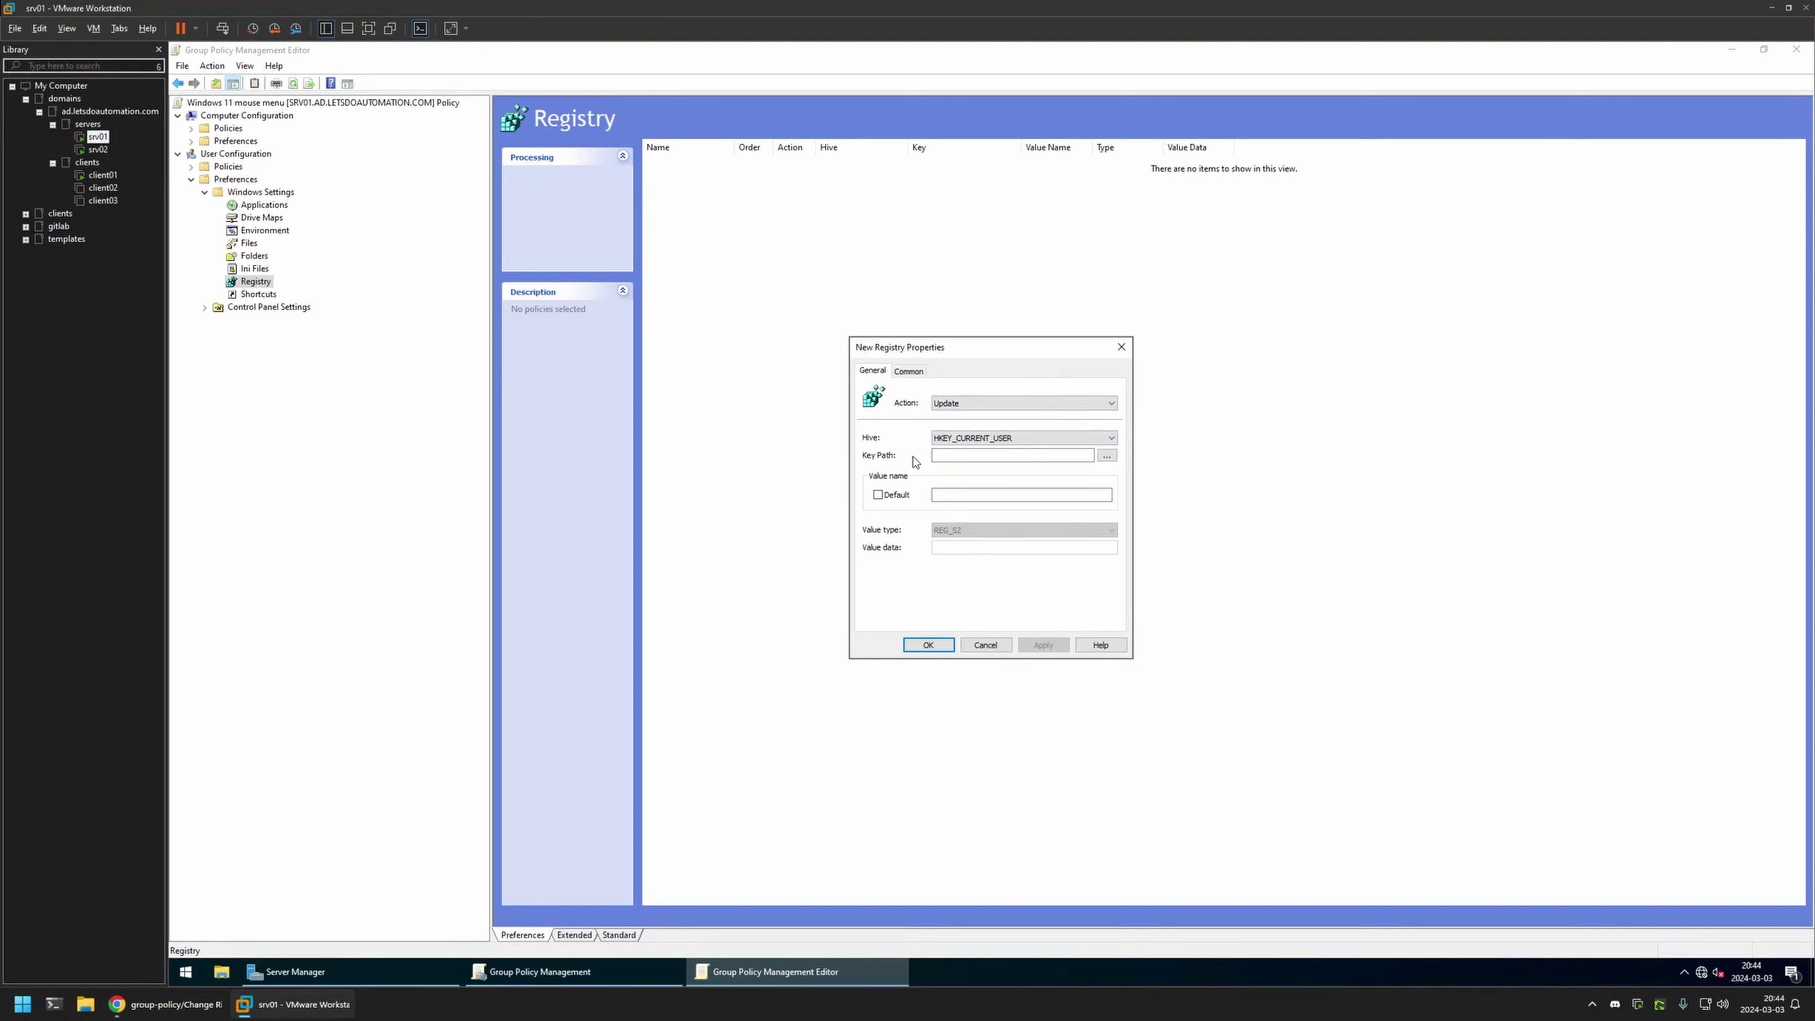
Copy the Key Path value from the GitHub README.
left_click(166, 1004)
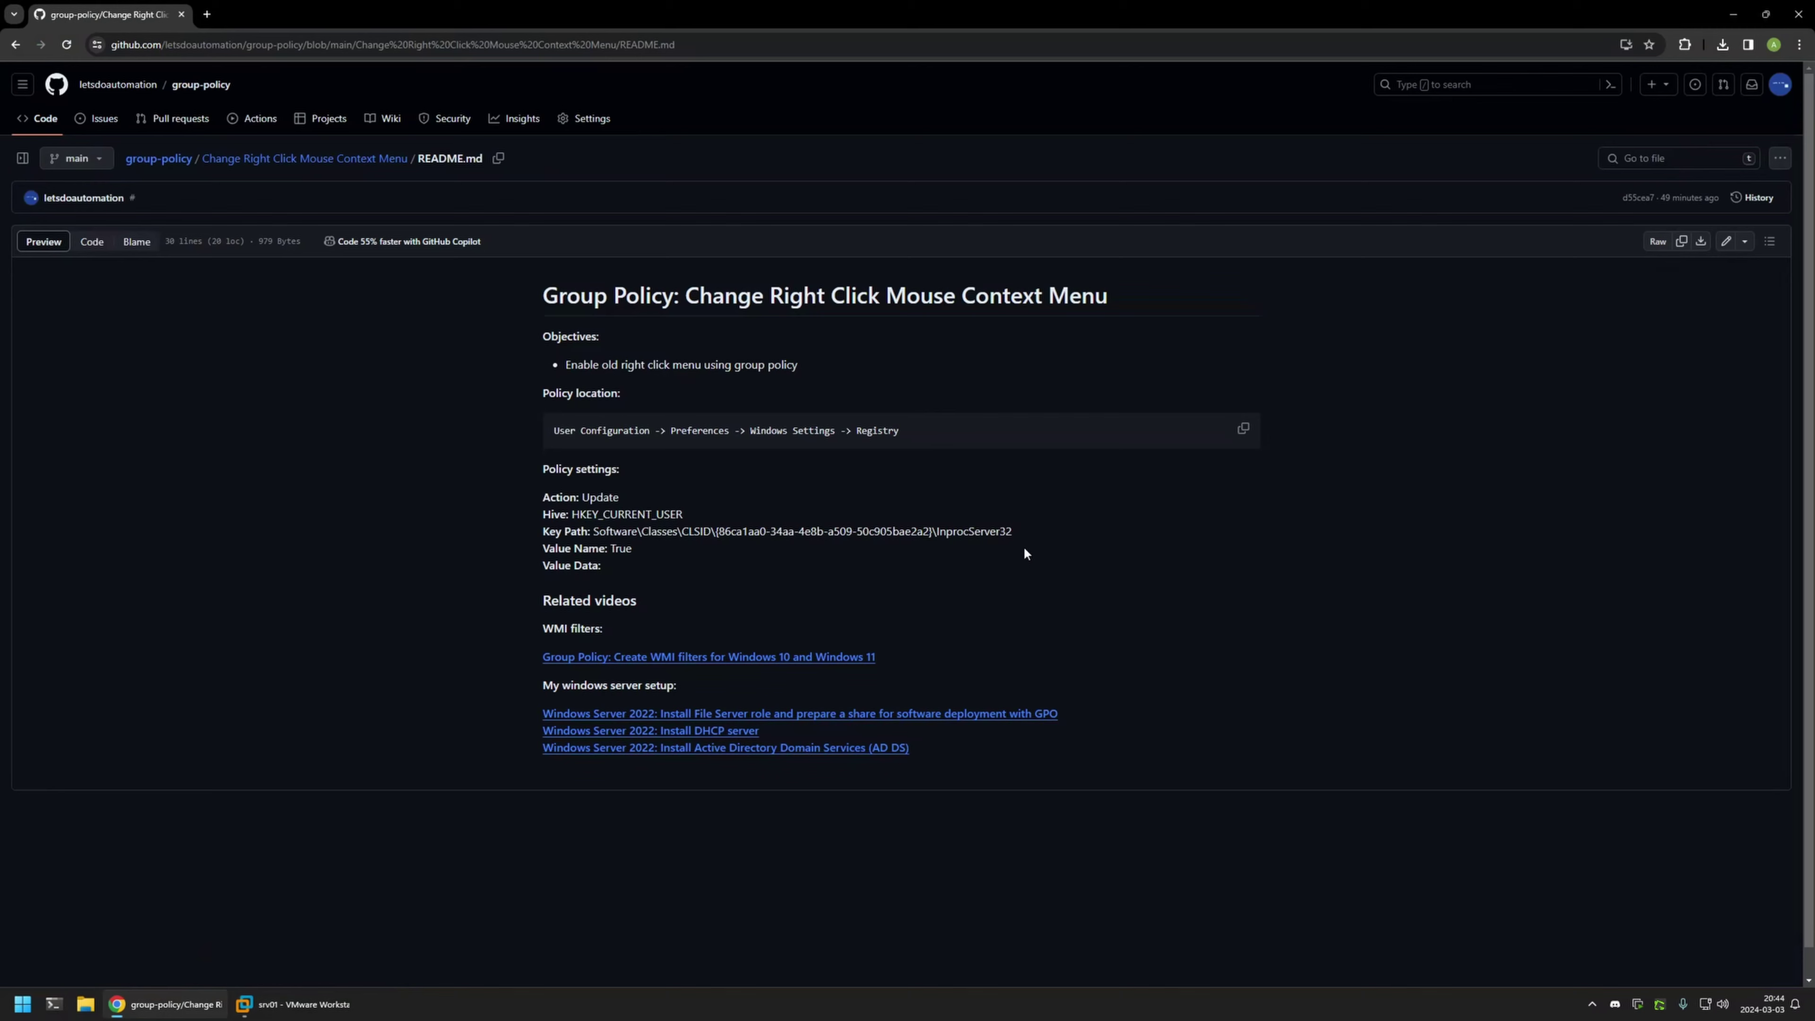
left_click_drag(1016, 531, 595, 531)
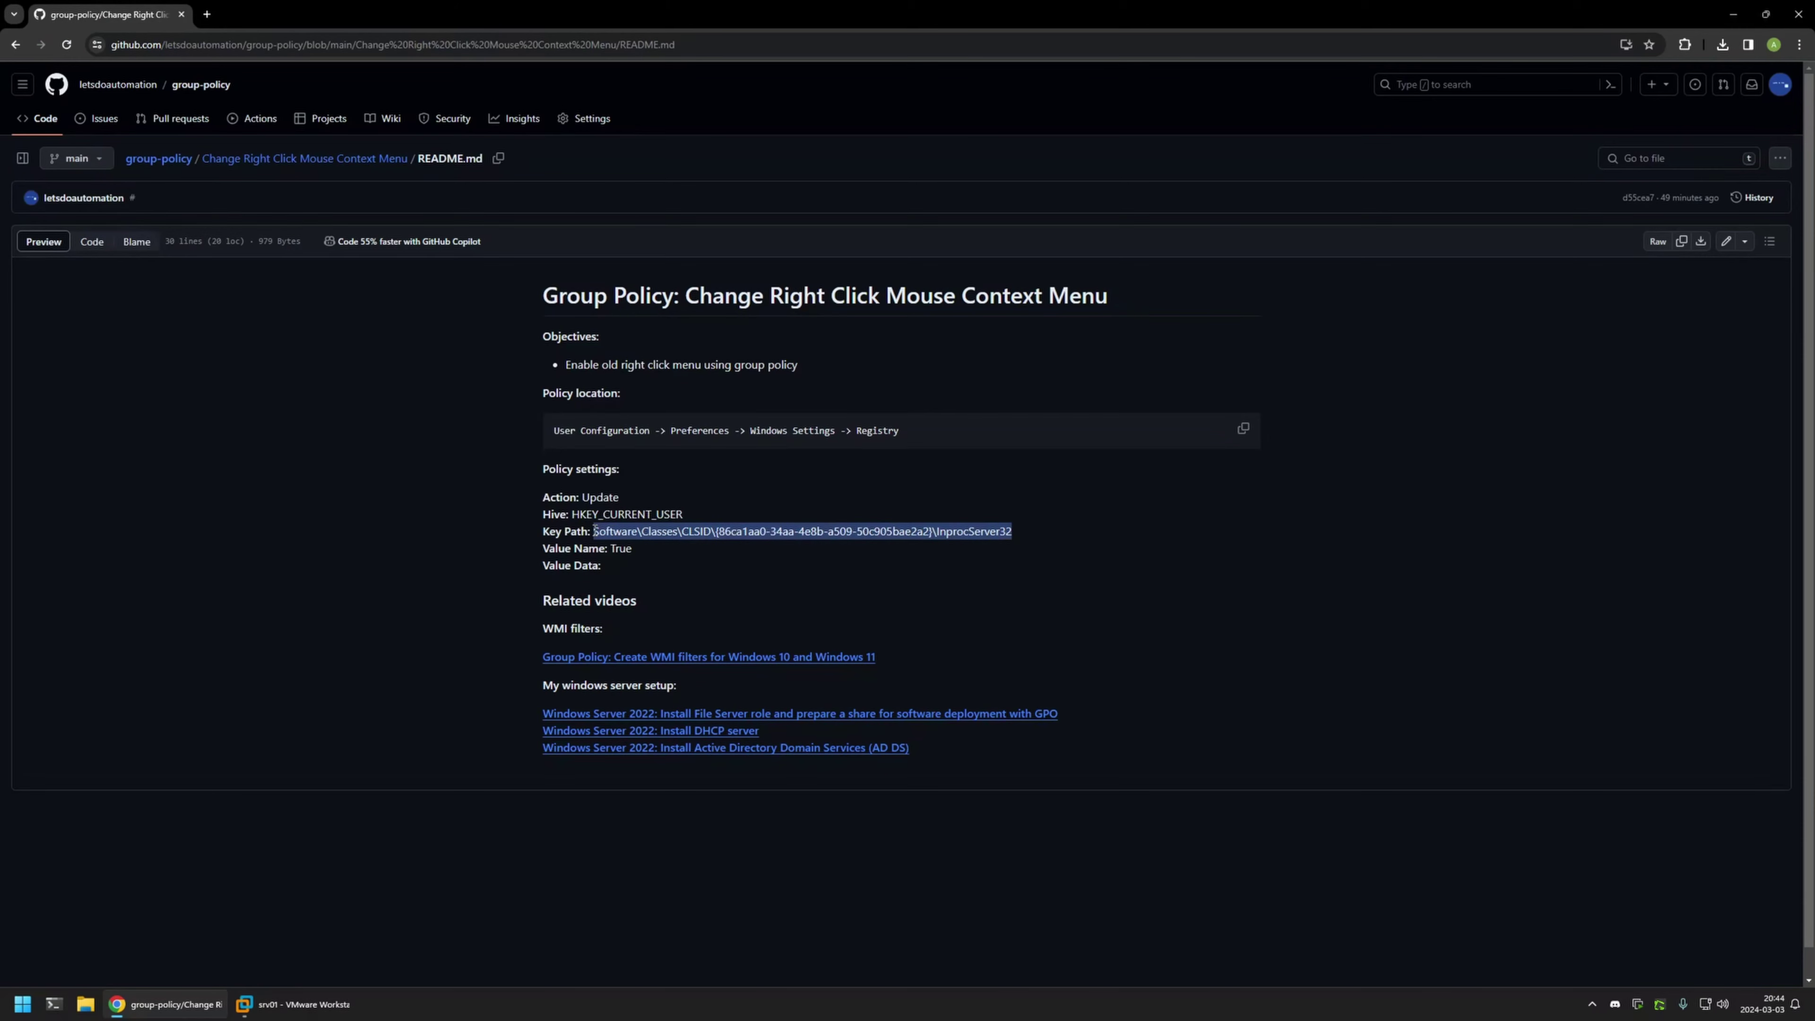
right_click(623, 531)
left_click(641, 548)
left_click(290, 1008)
Paste the CLSID InprocServer32 key path, keep the default value name, and save the registry item.
left_click(949, 457)
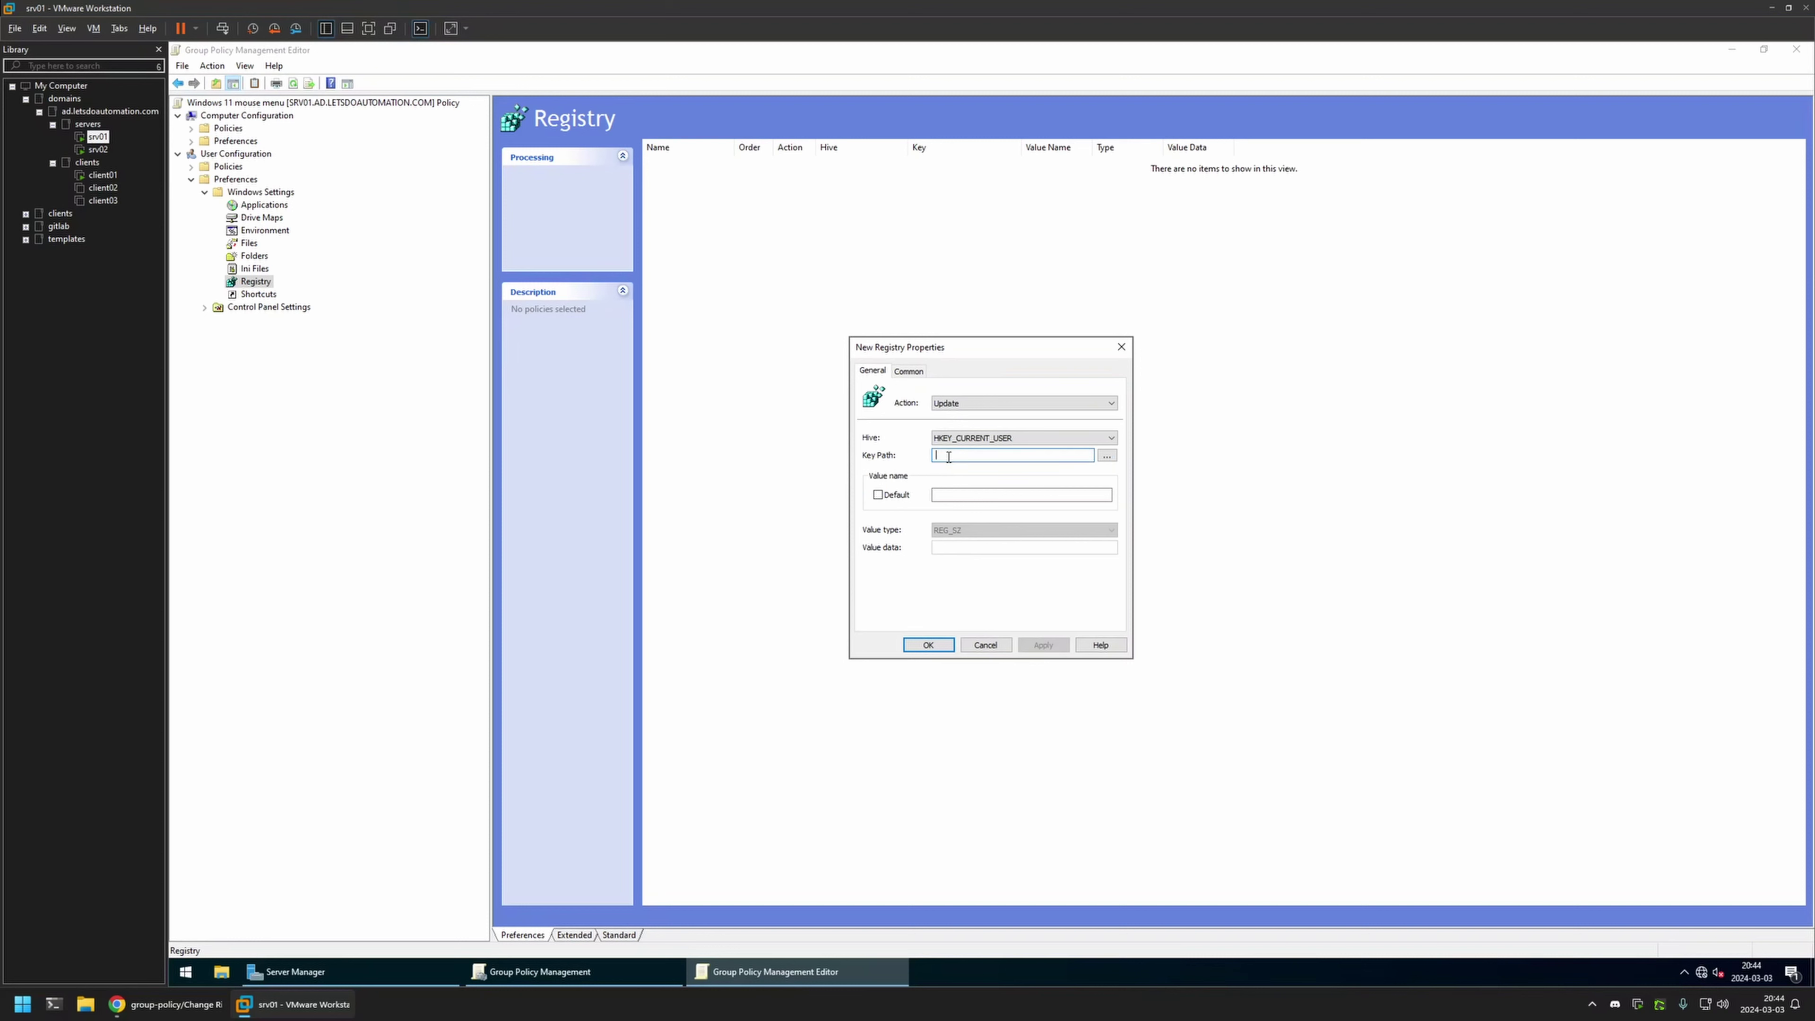
key("ctrl+v")
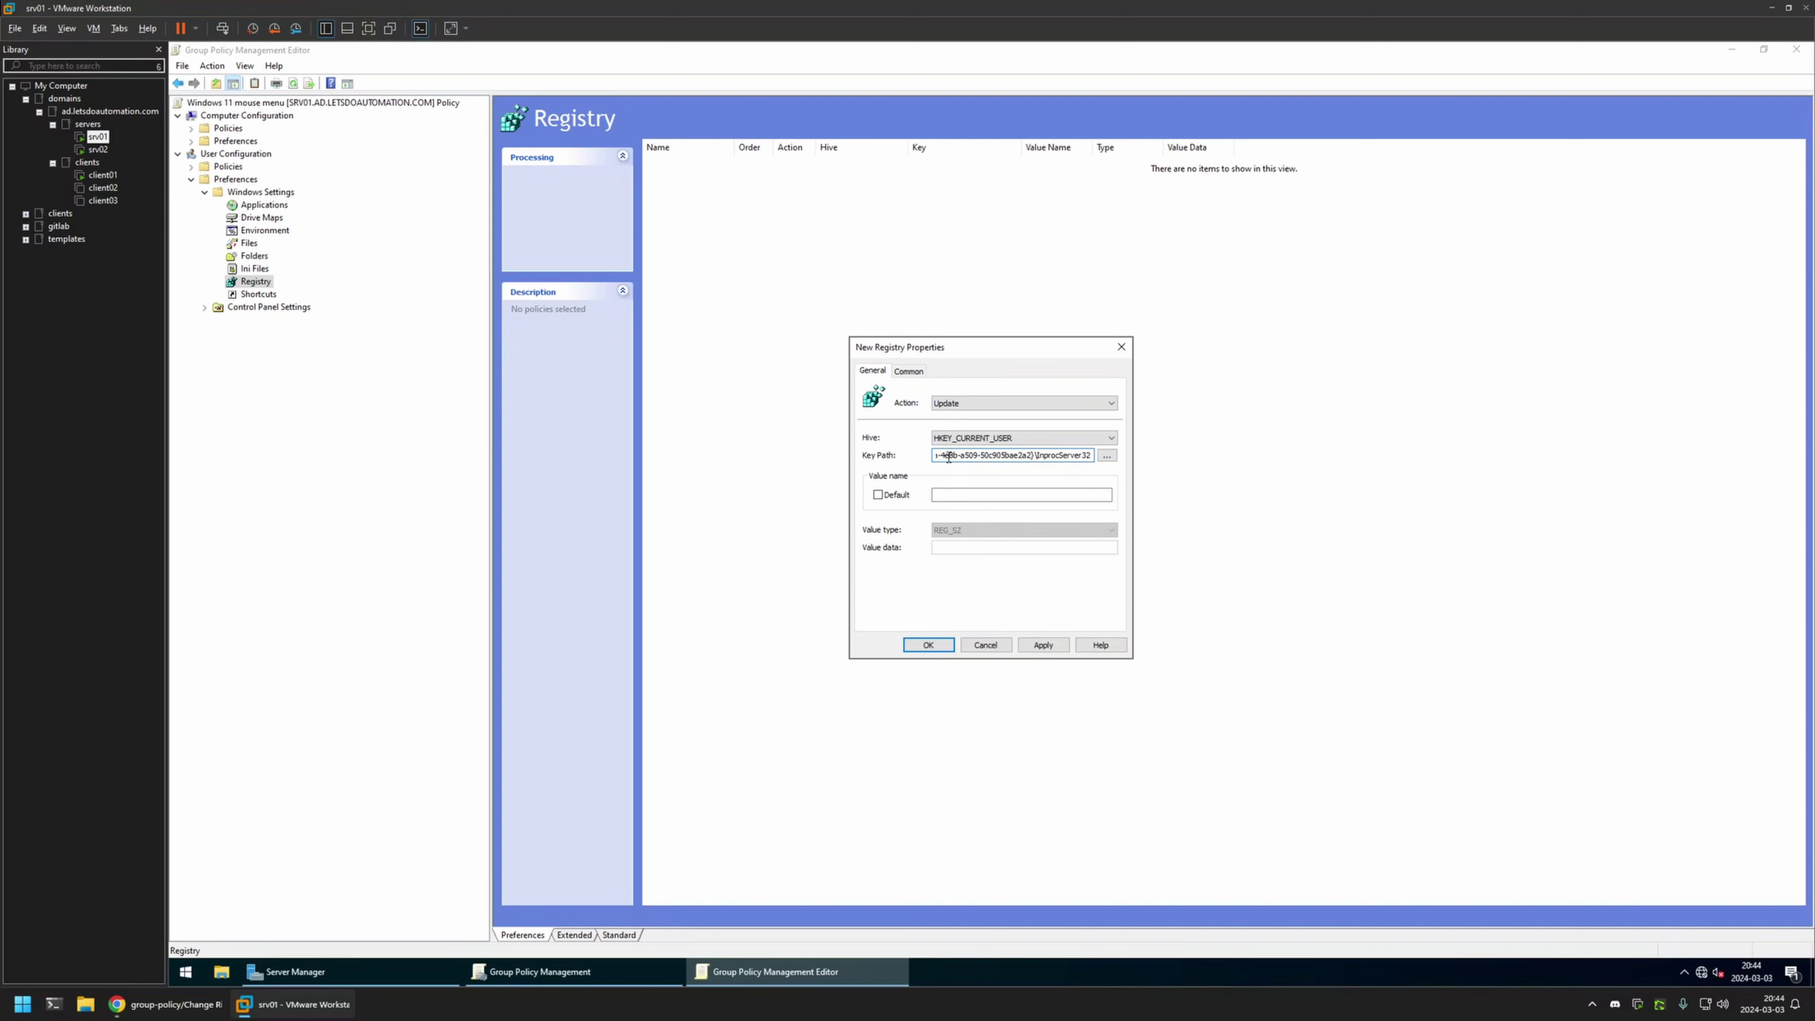
left_click(878, 495)
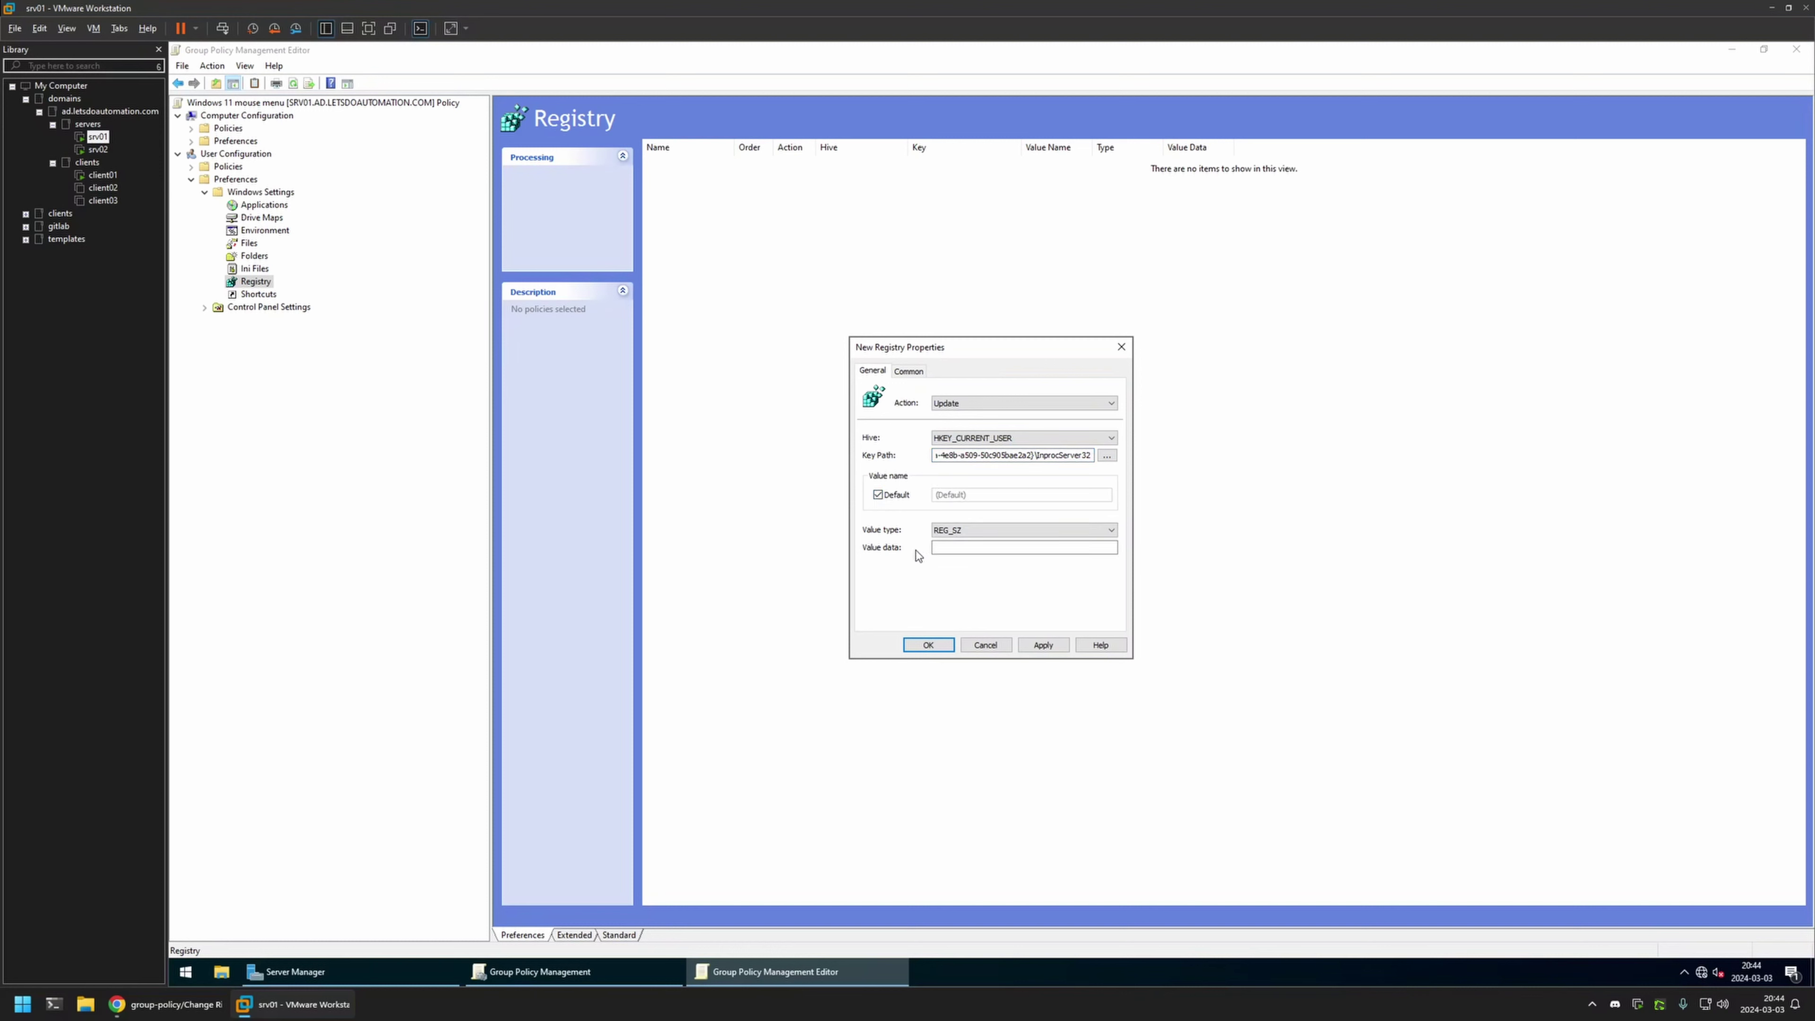
left_click(1034, 645)
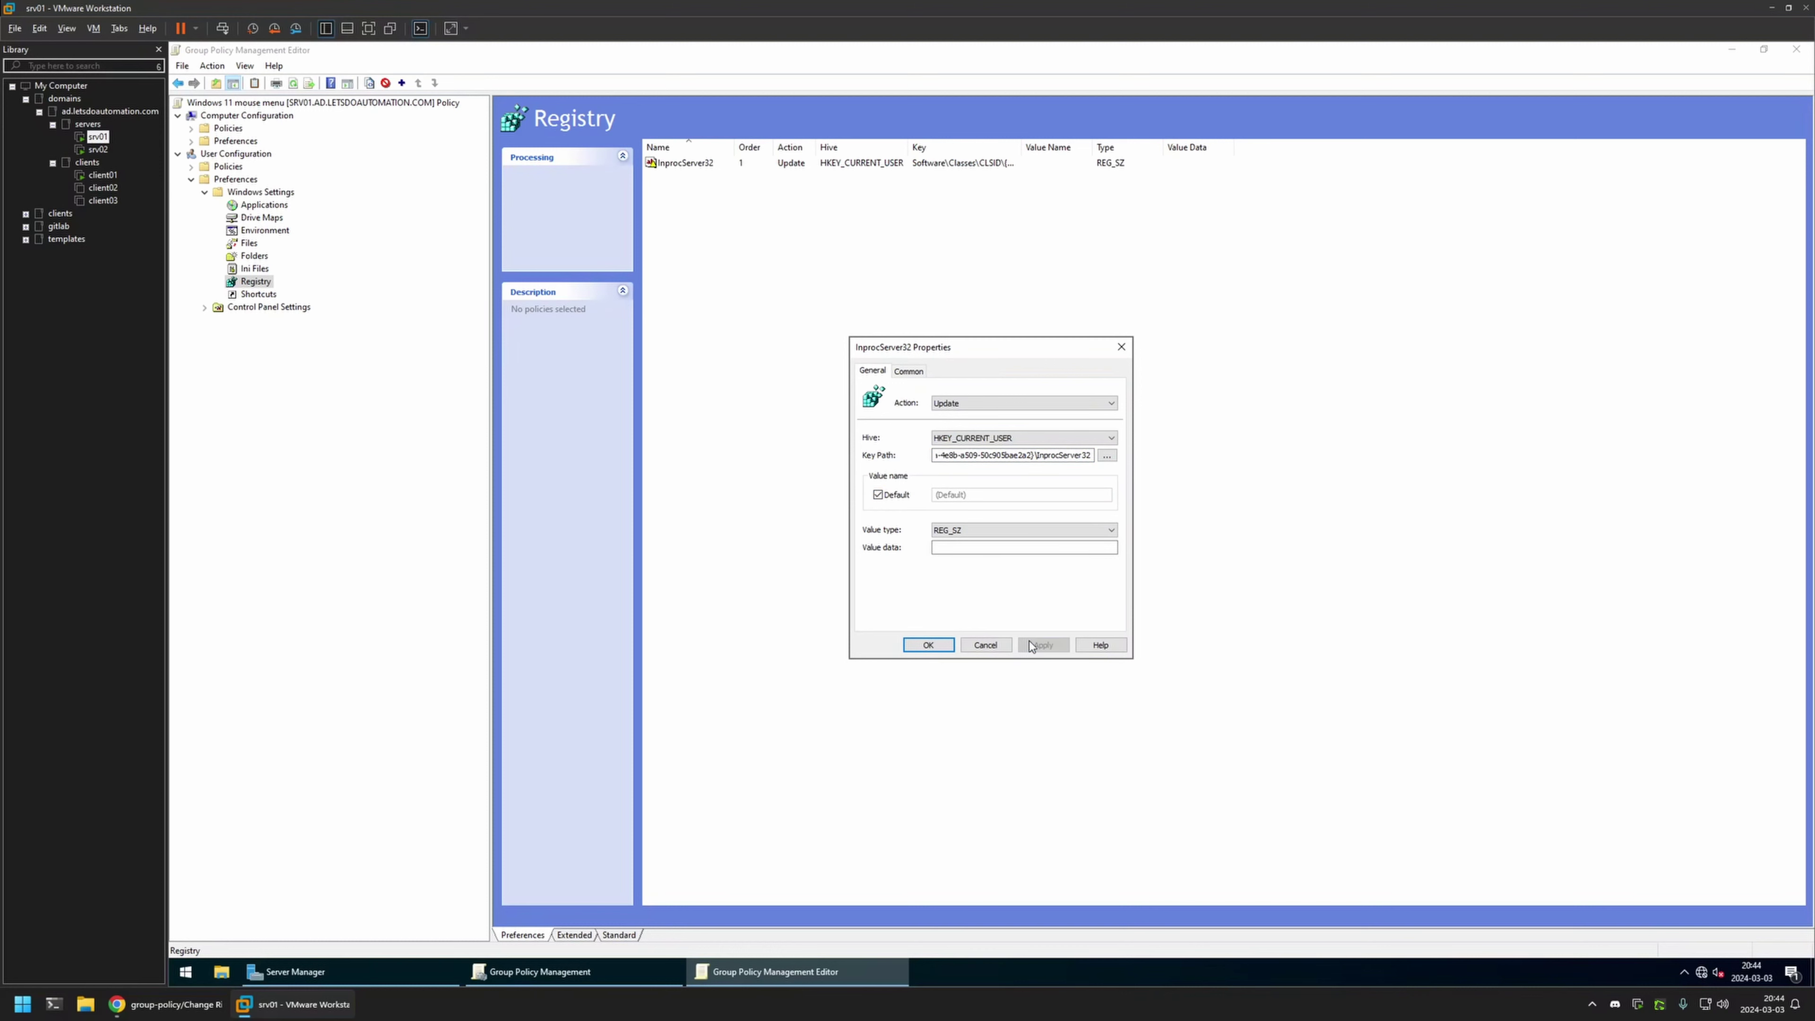
left_click(929, 645)
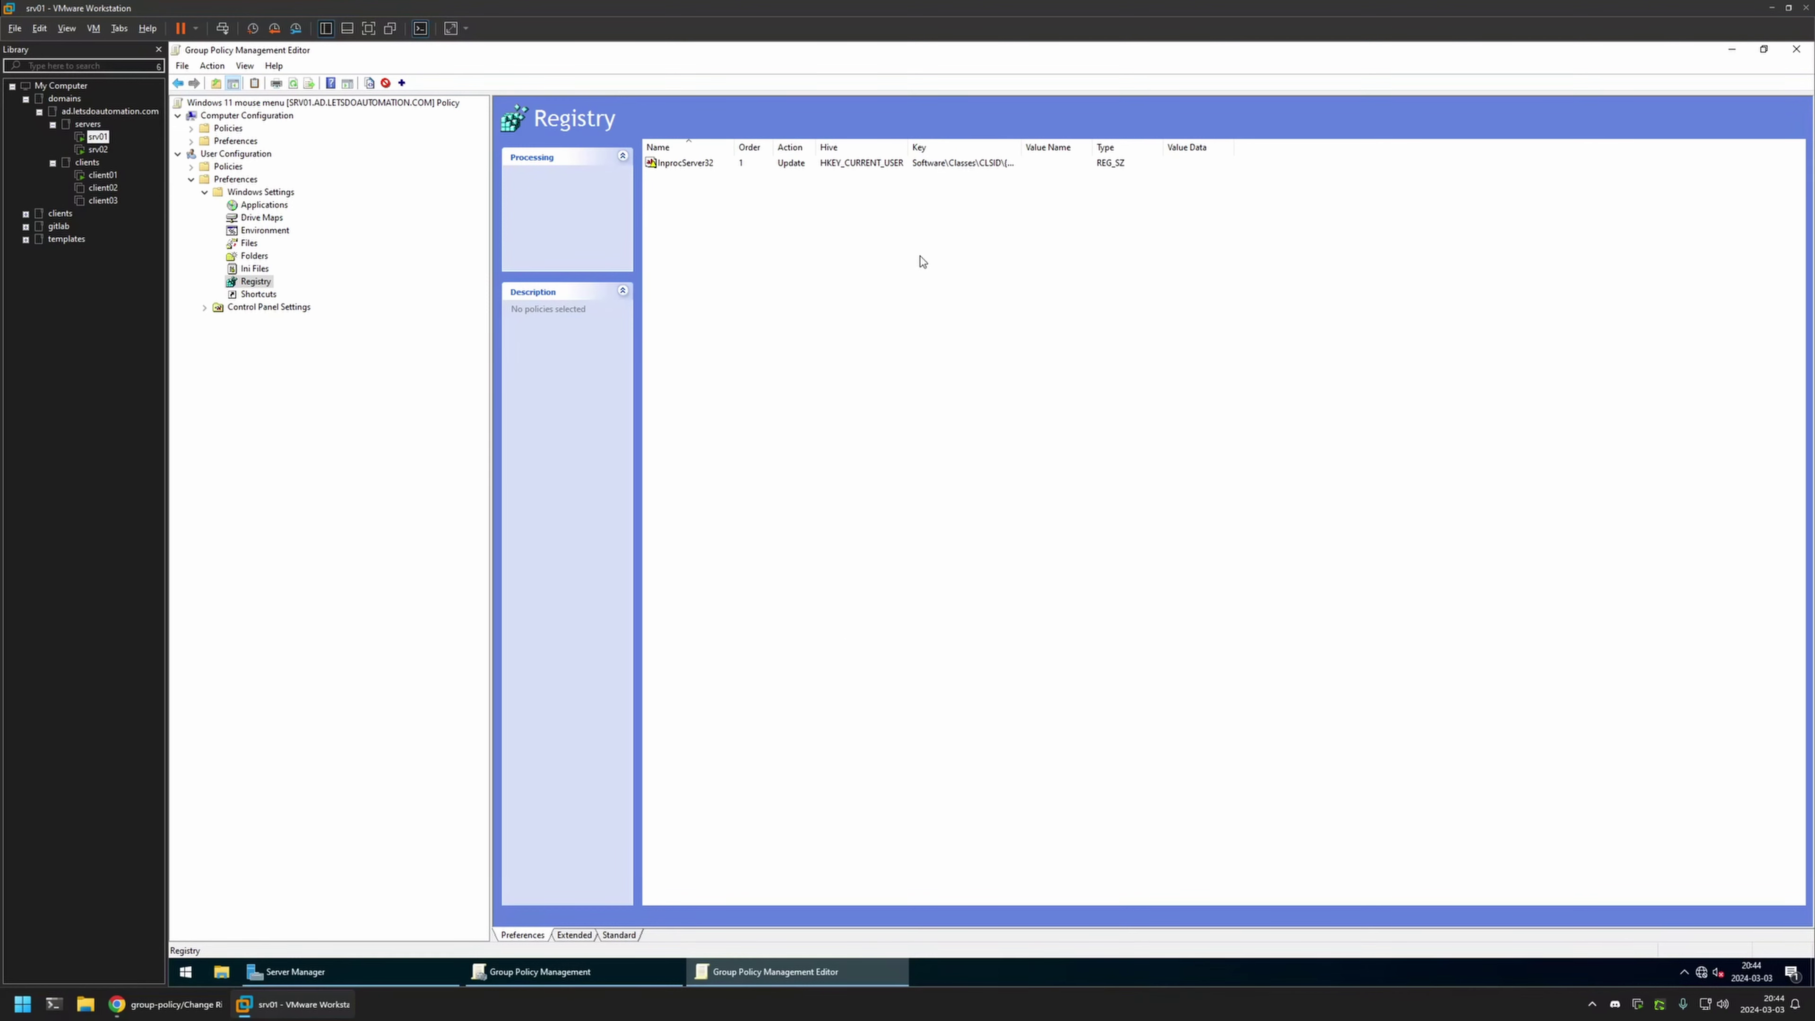
Set the GPO's WMI filter to Windows 11 in the Scope settings.
left_click(1796, 49)
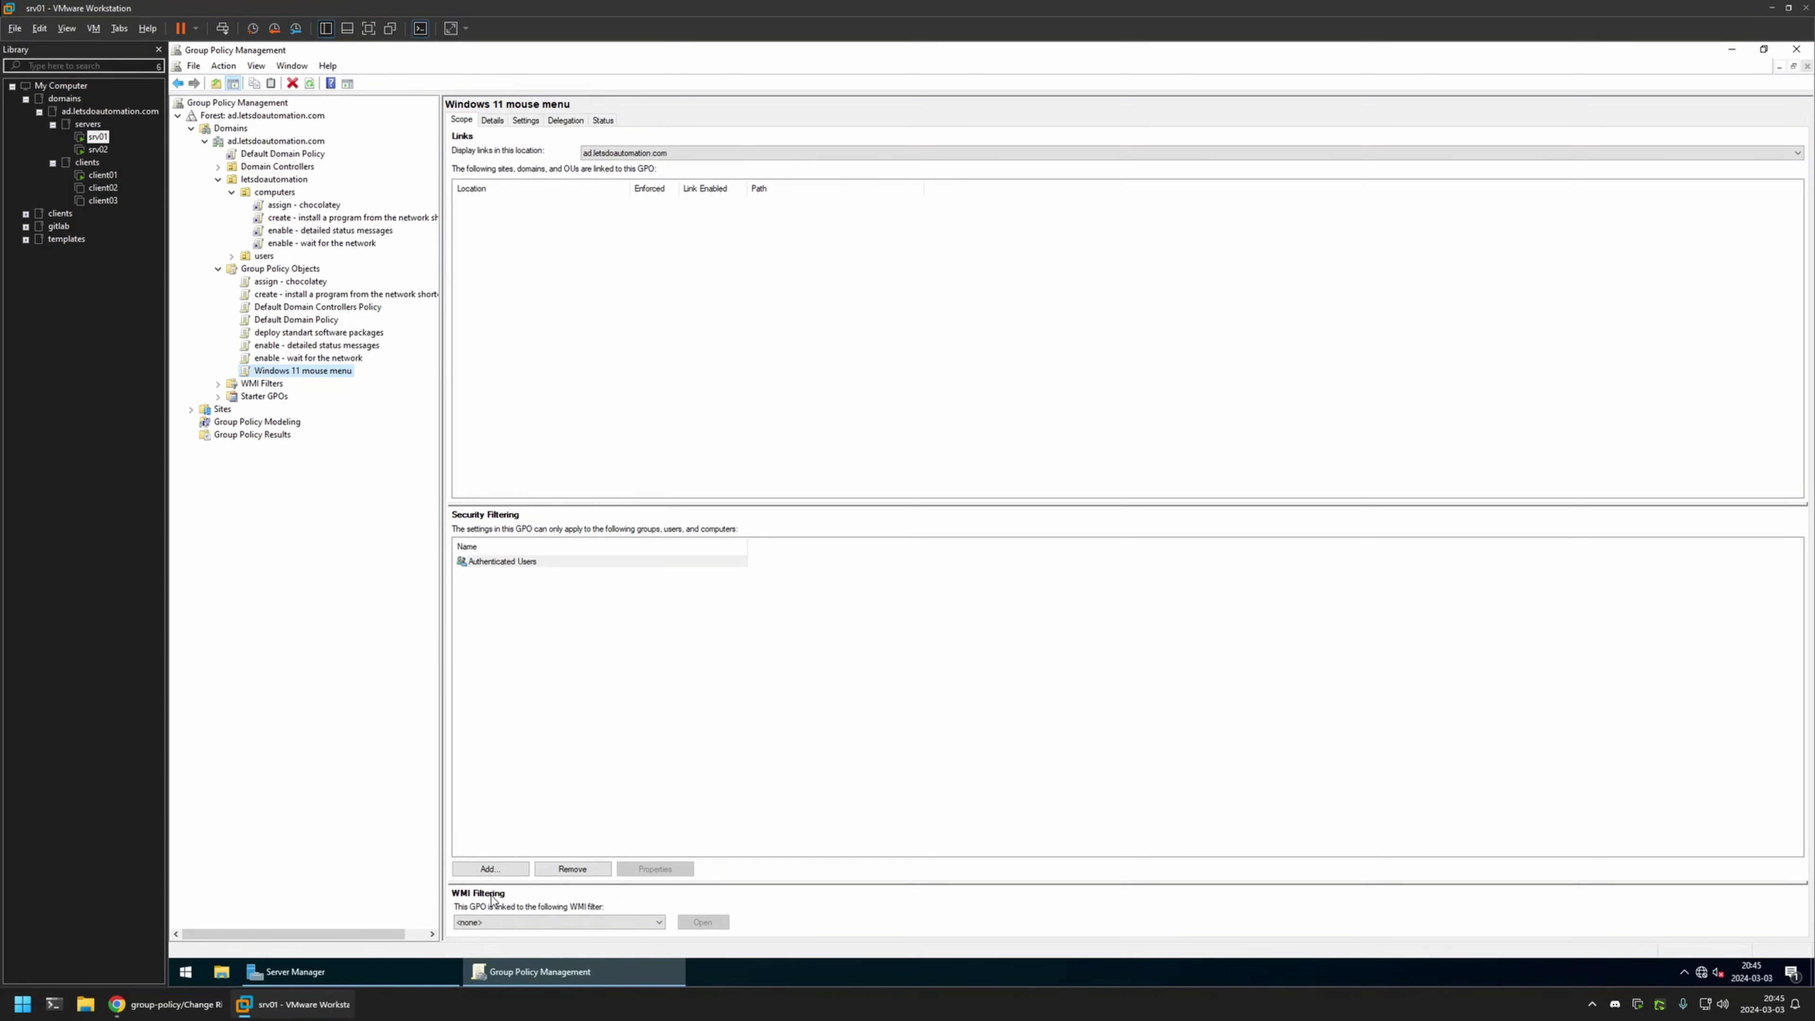
left_click(500, 922)
left_click(508, 948)
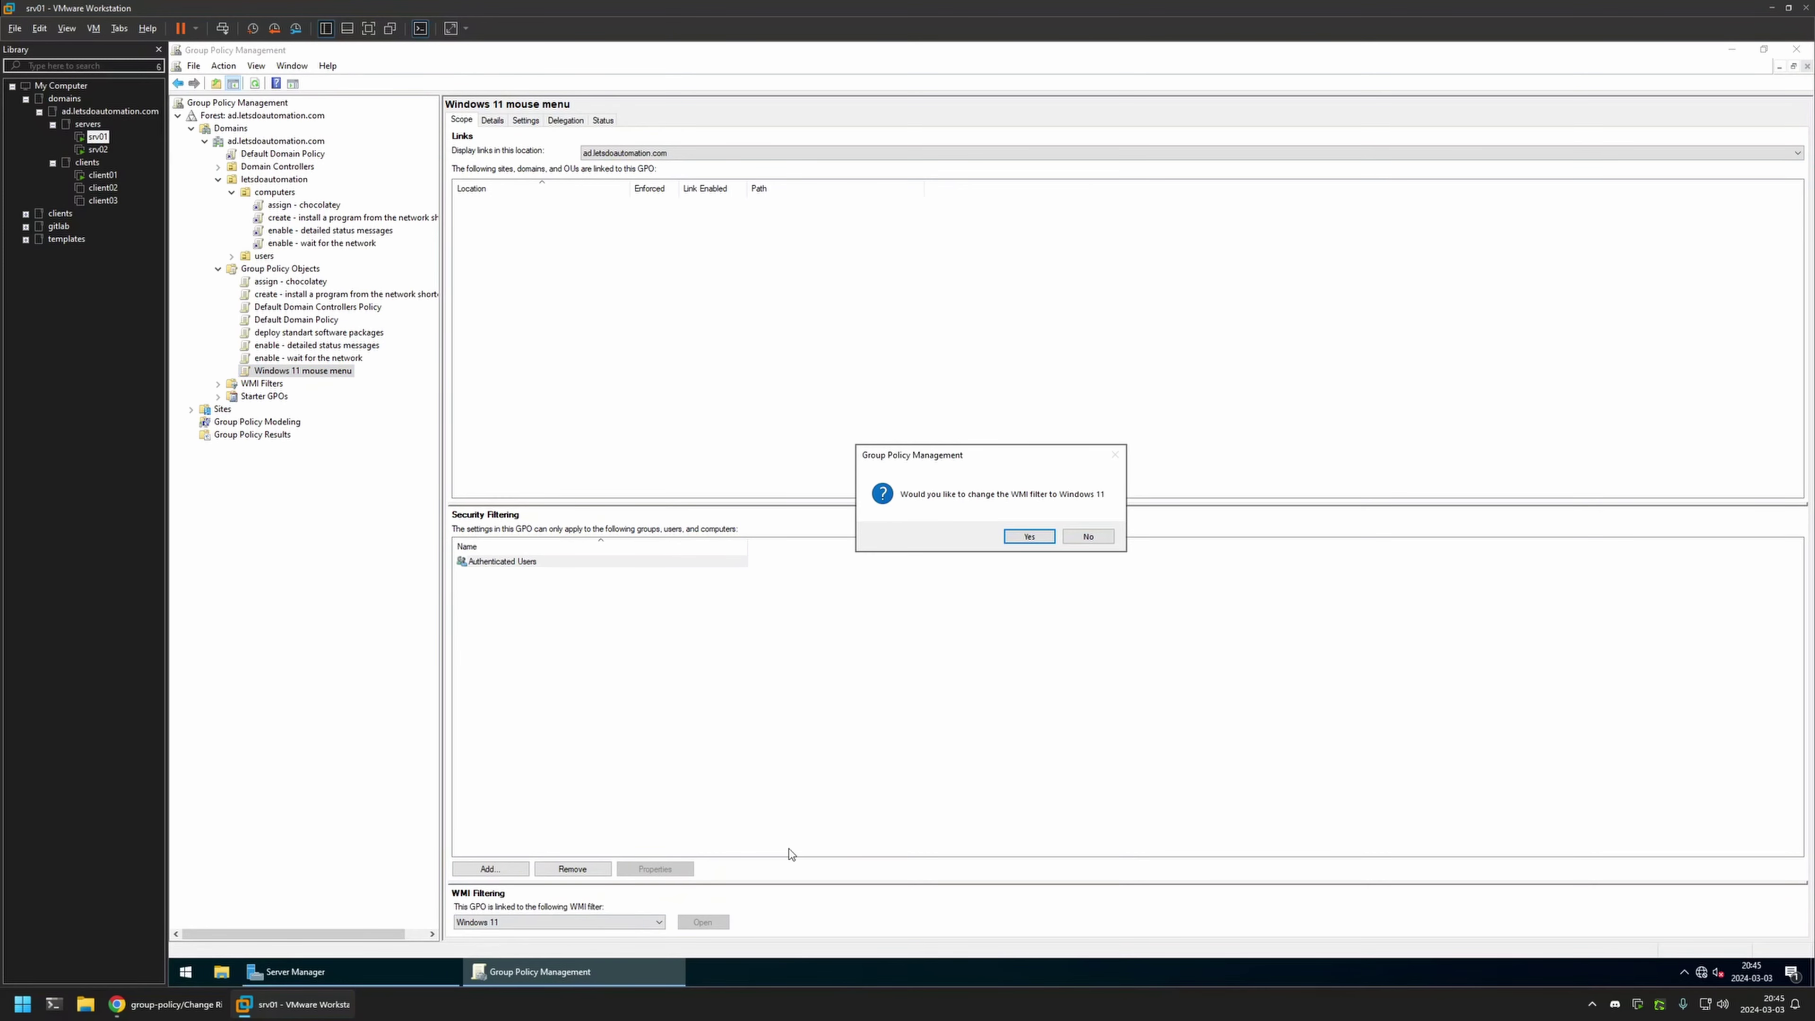
left_click(1023, 536)
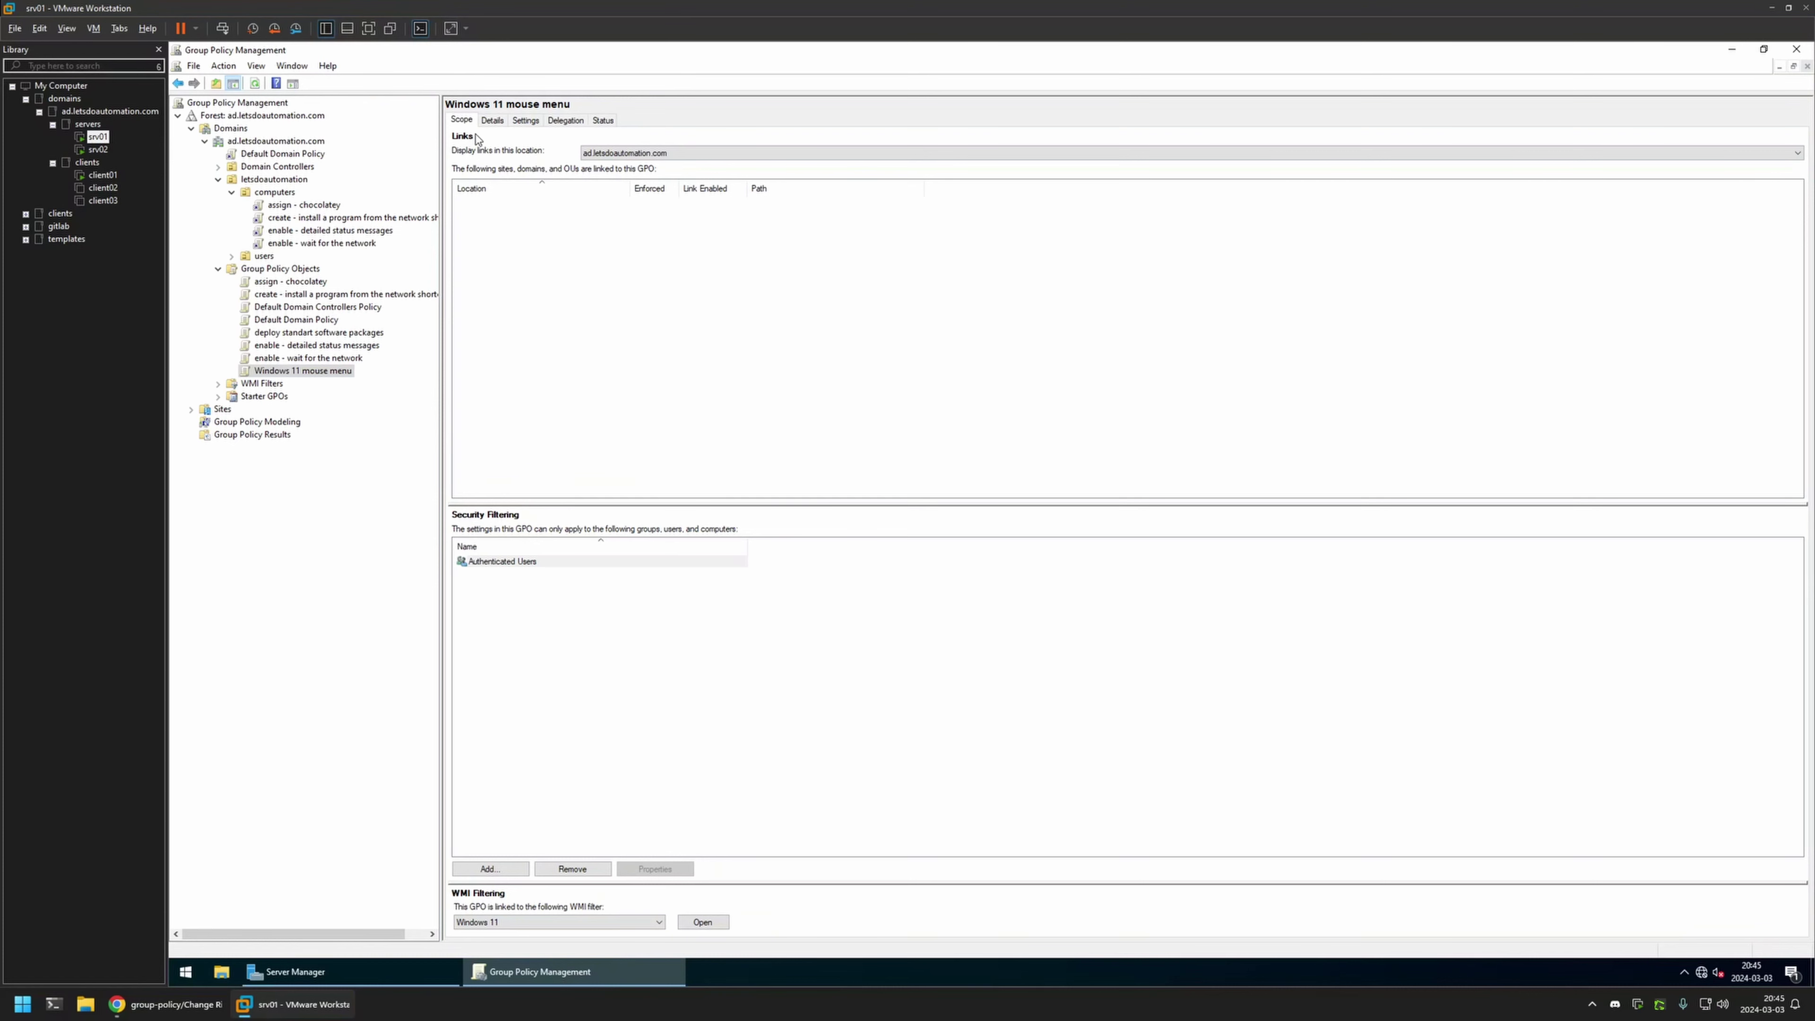
Set the GPO status to Computer configuration settings disabled.
left_click(491, 122)
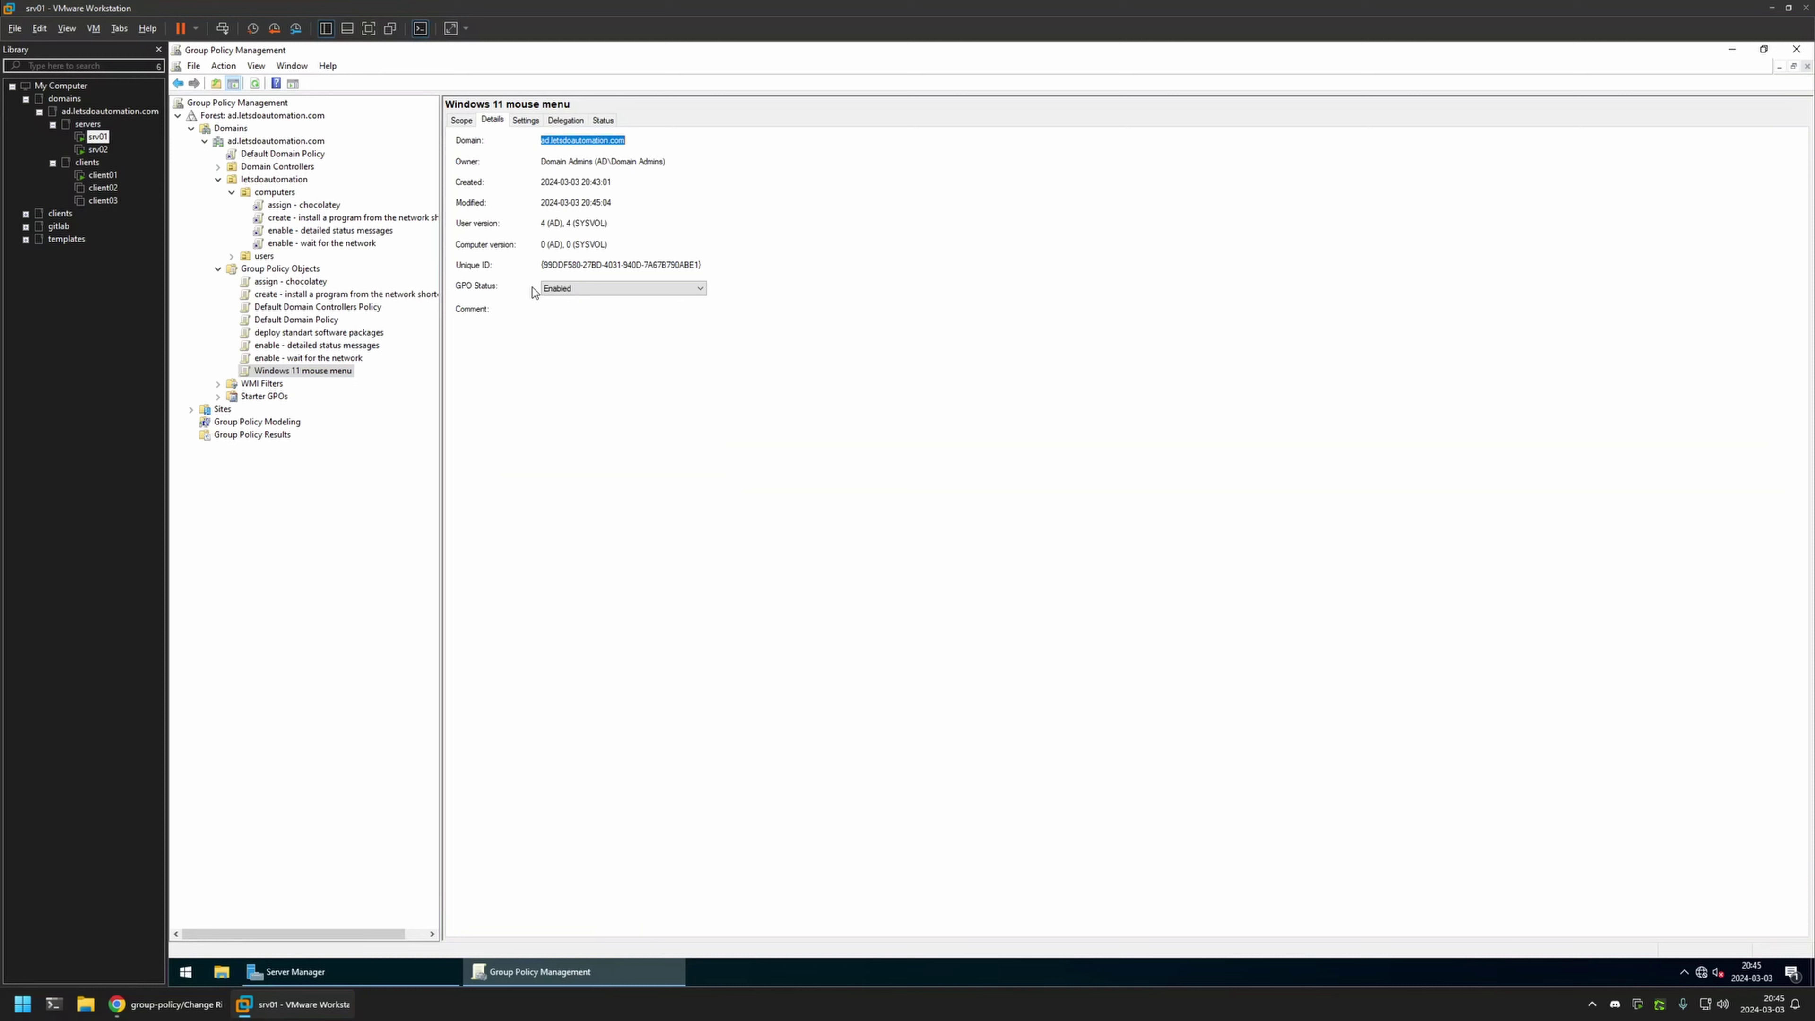
left_click(547, 288)
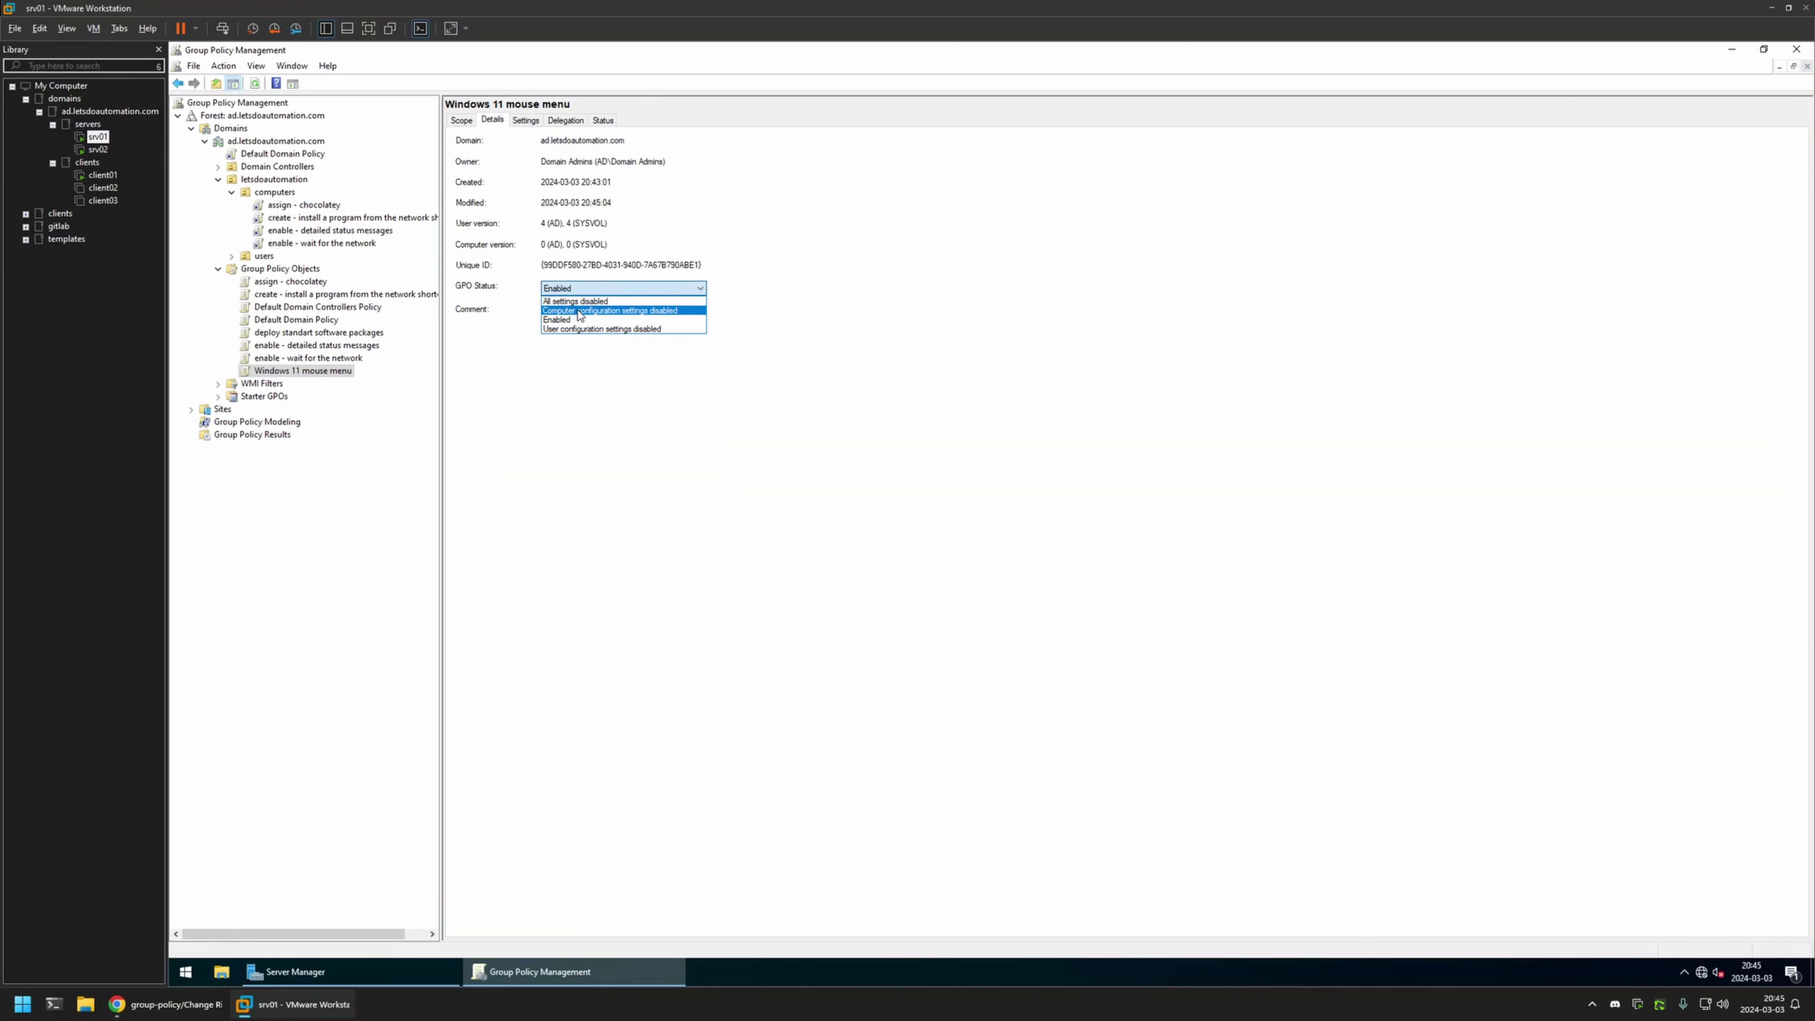
left_click(594, 310)
left_click(1037, 537)
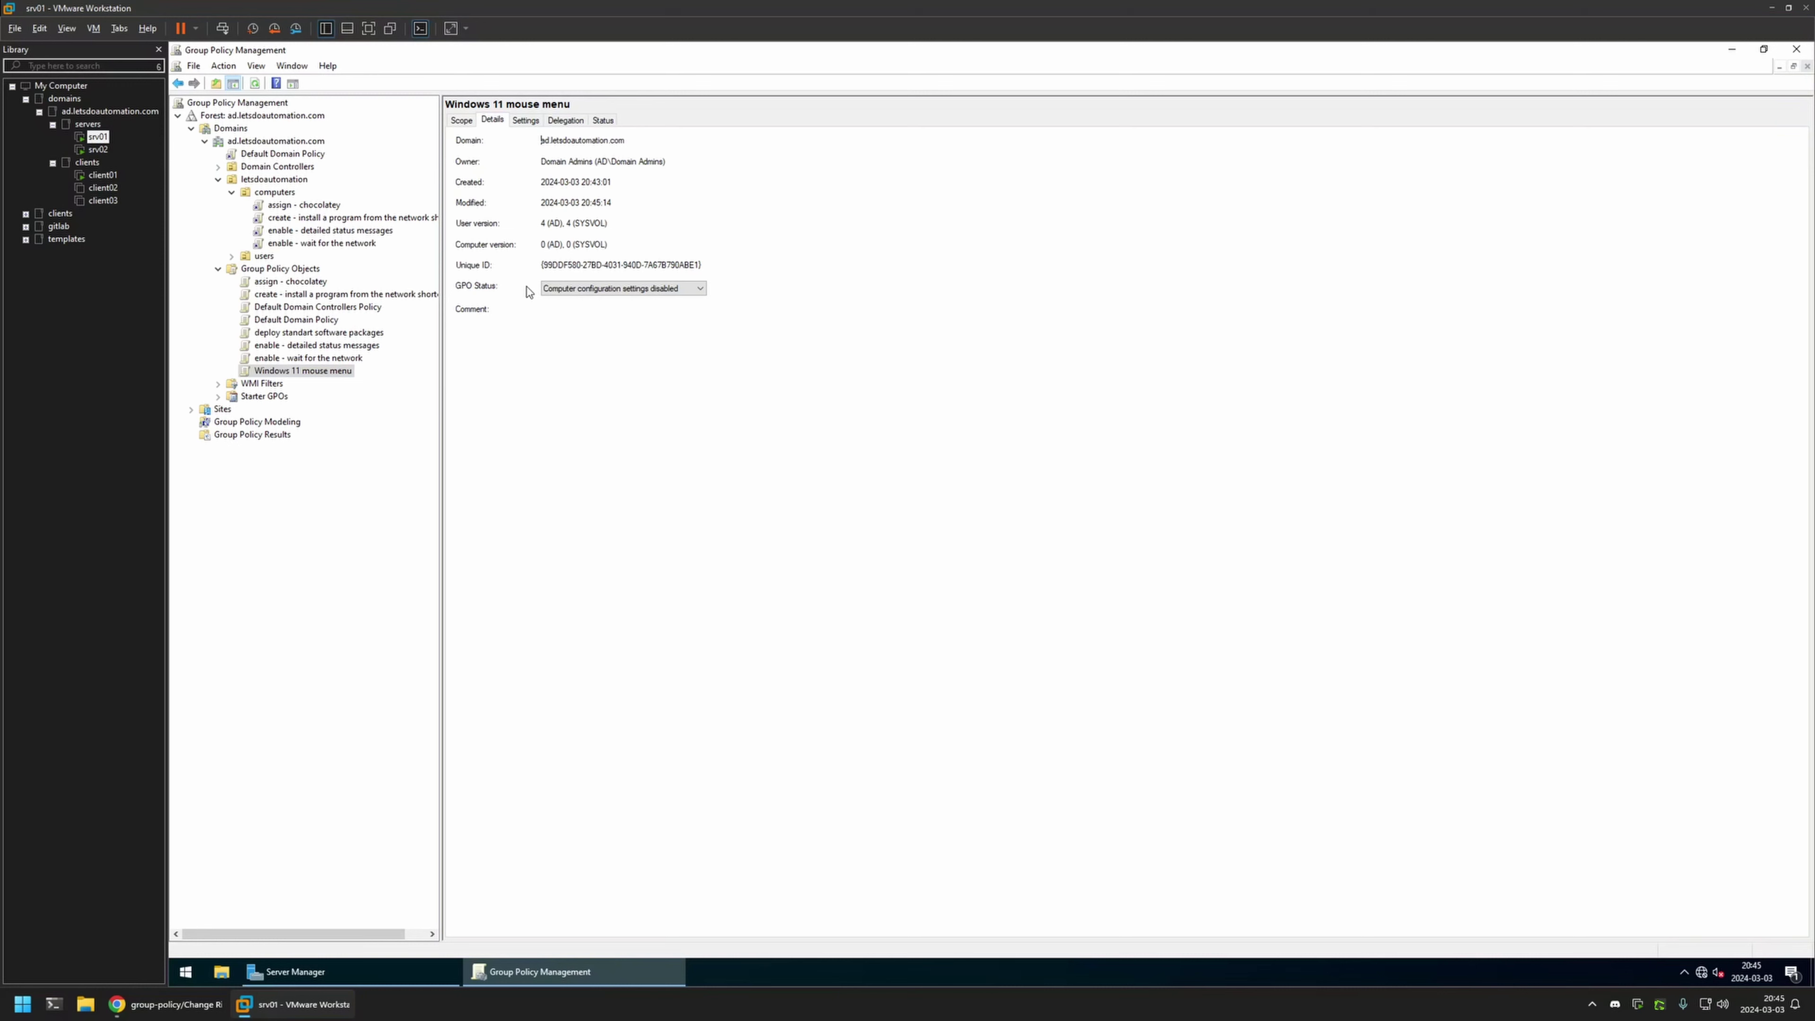
Link the Windows 11 mouse menu GPO to the users OU, then switch to client01.
left_click(254, 256)
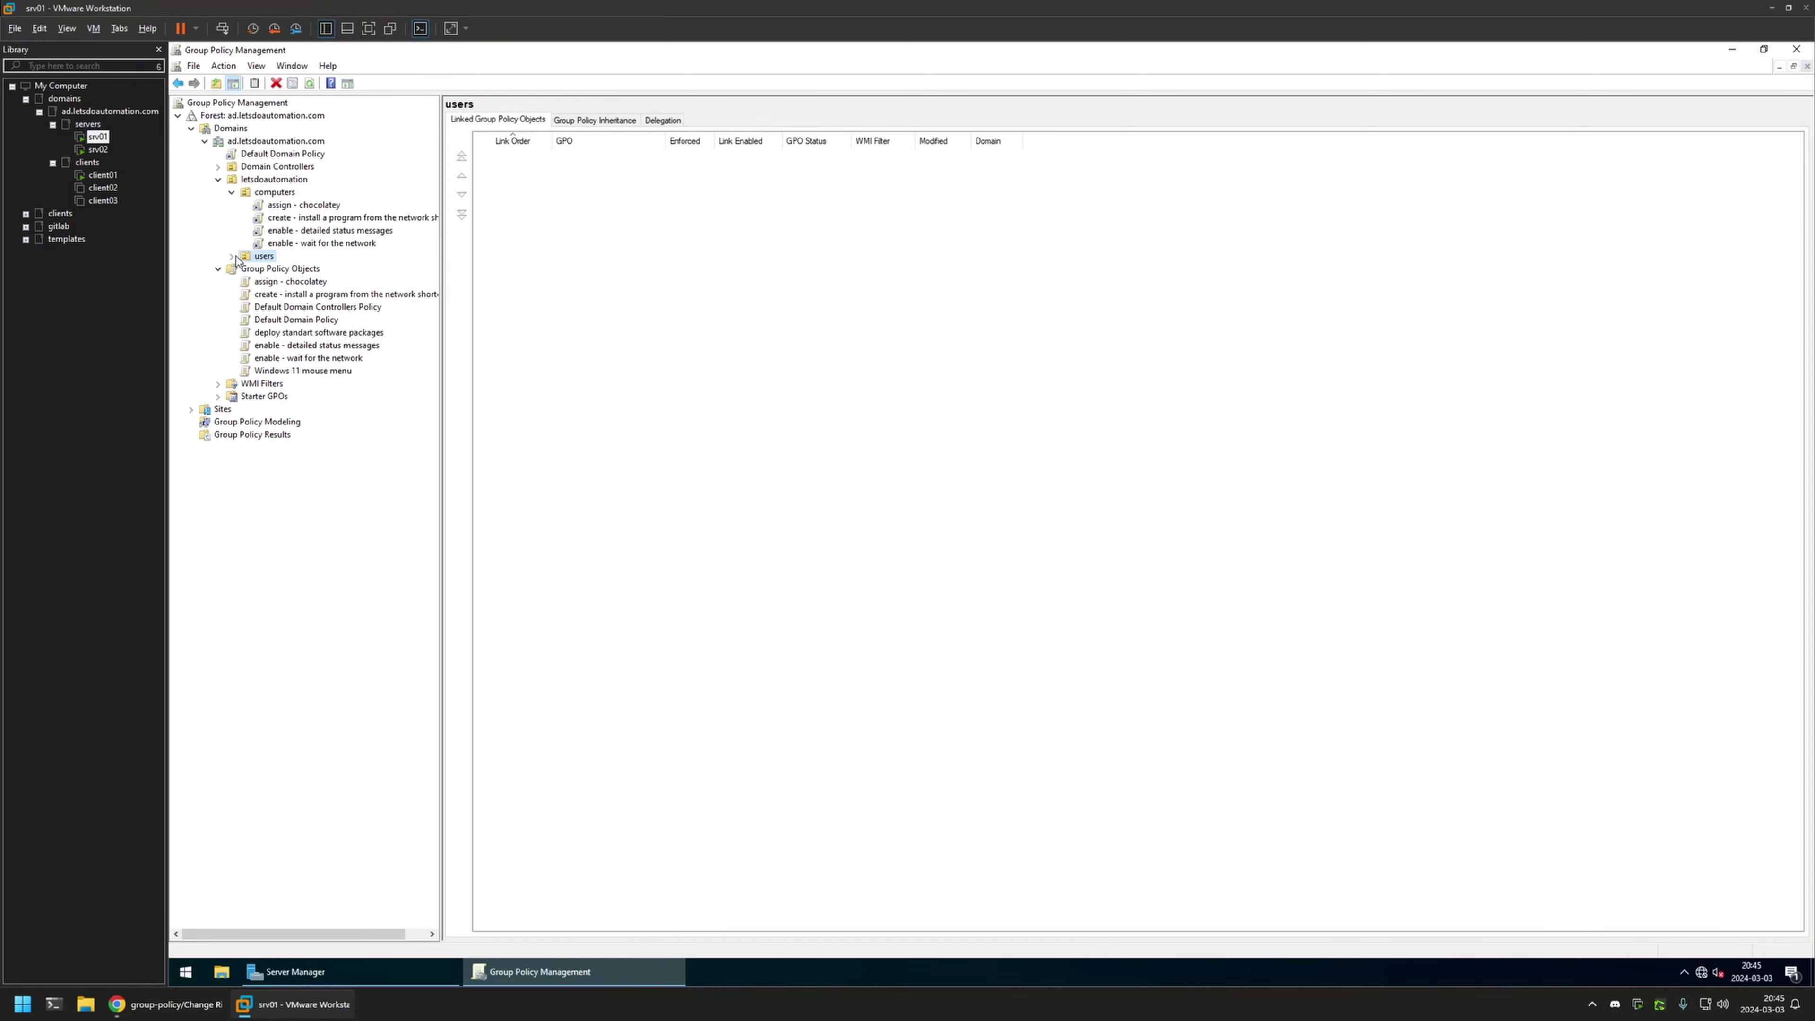
left_click(231, 256)
mouse_move(279, 257)
left_mouse_down()
mouse_move(337, 335)
mouse_move(317, 373)
mouse_move(281, 353)
mouse_move(256, 259)
left_mouse_up()
left_click(1037, 536)
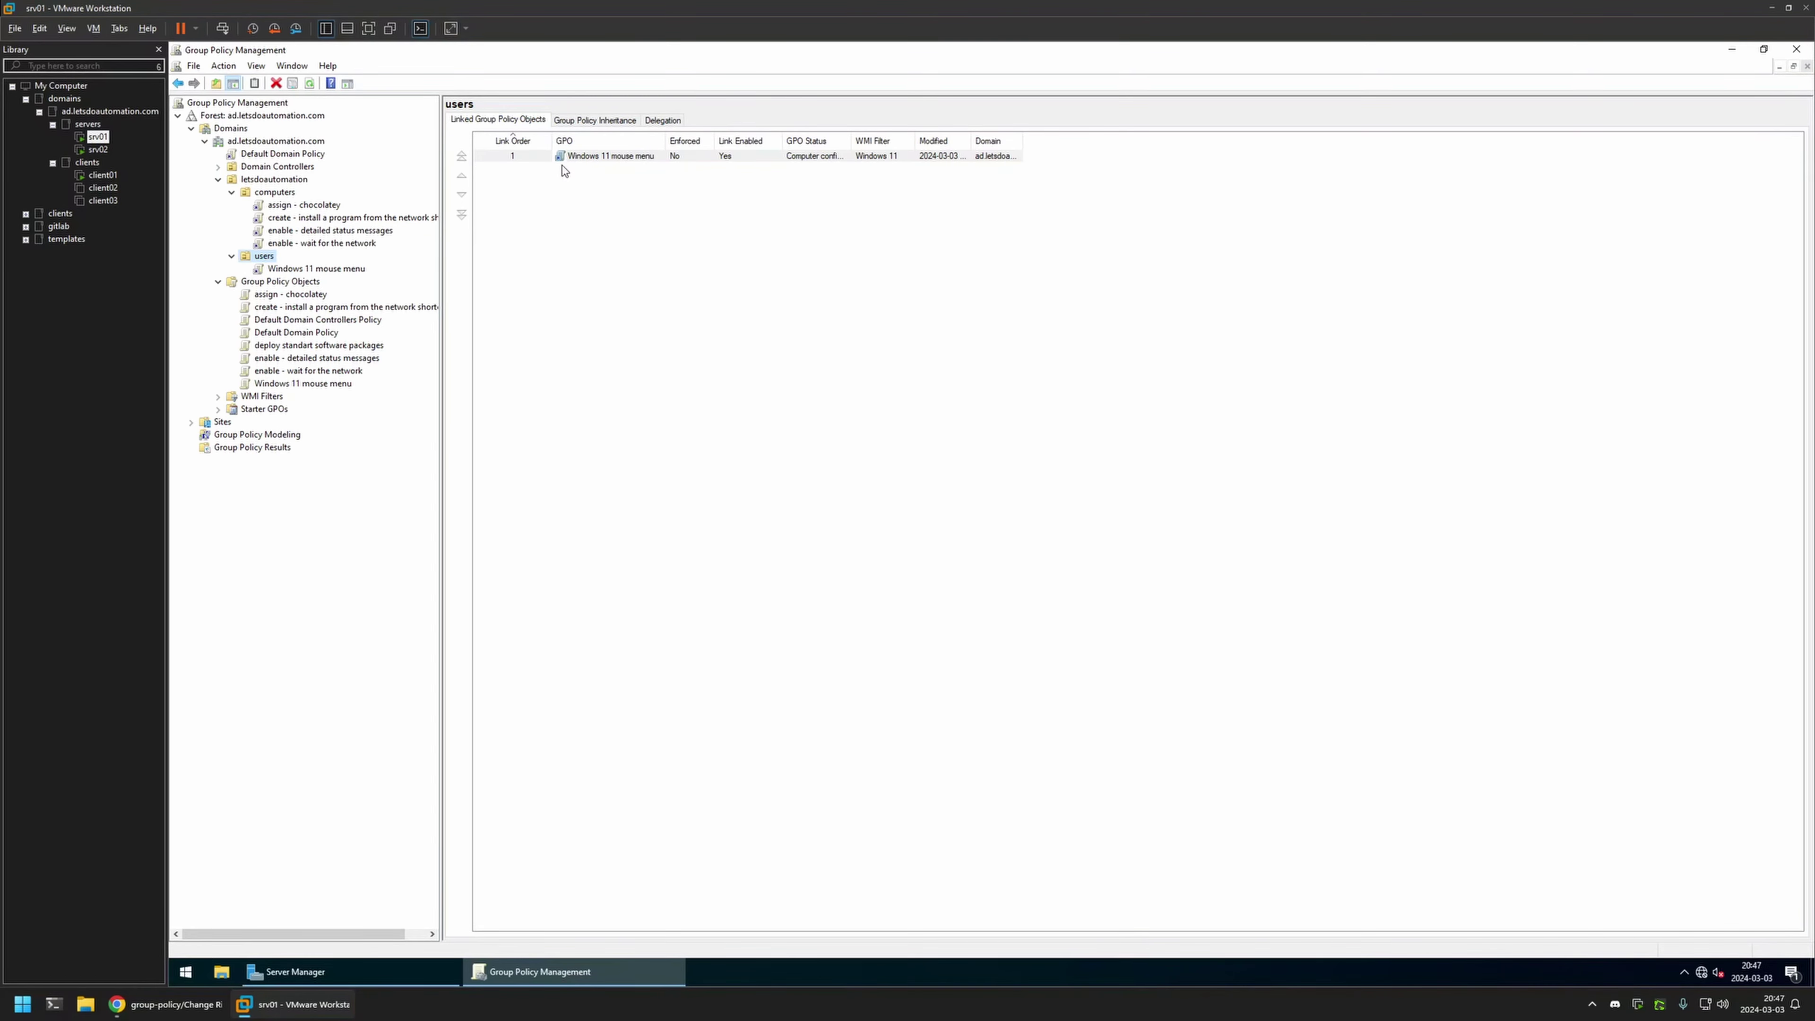
left_click(102, 174)
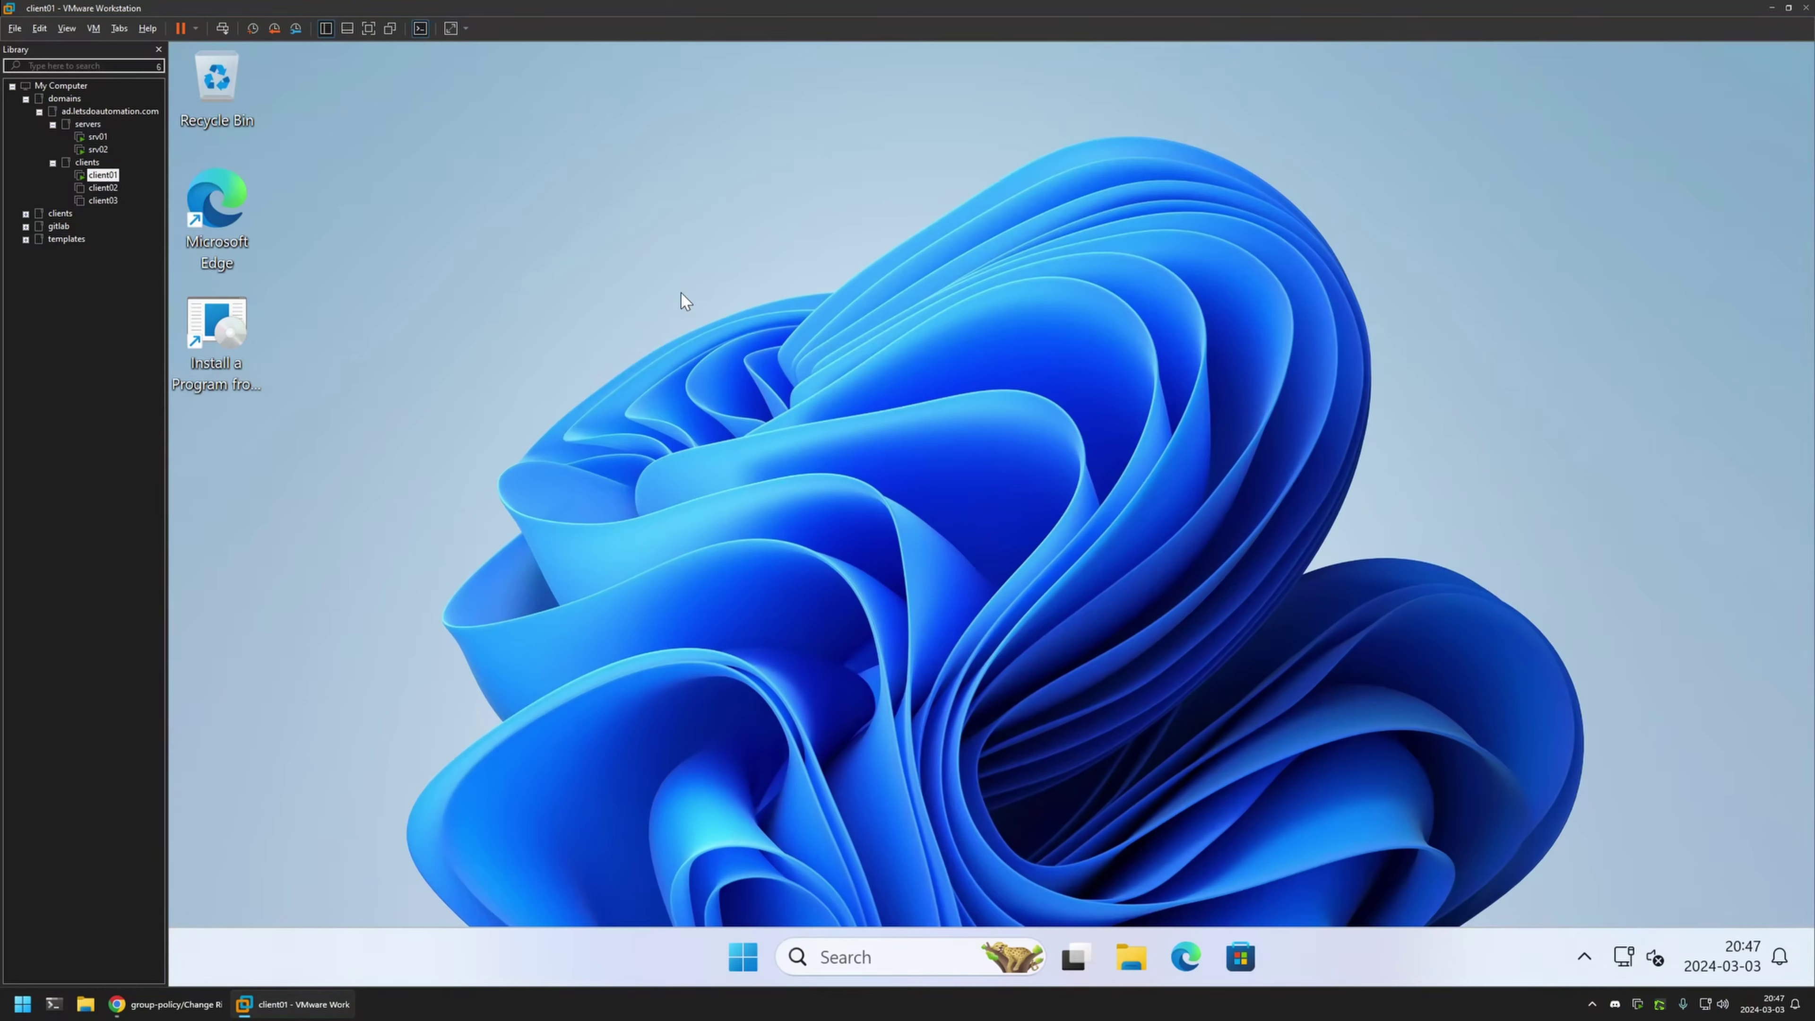
Check the compact desktop context menu, then run gpupdate in Command Prompt.
right_click(694, 199)
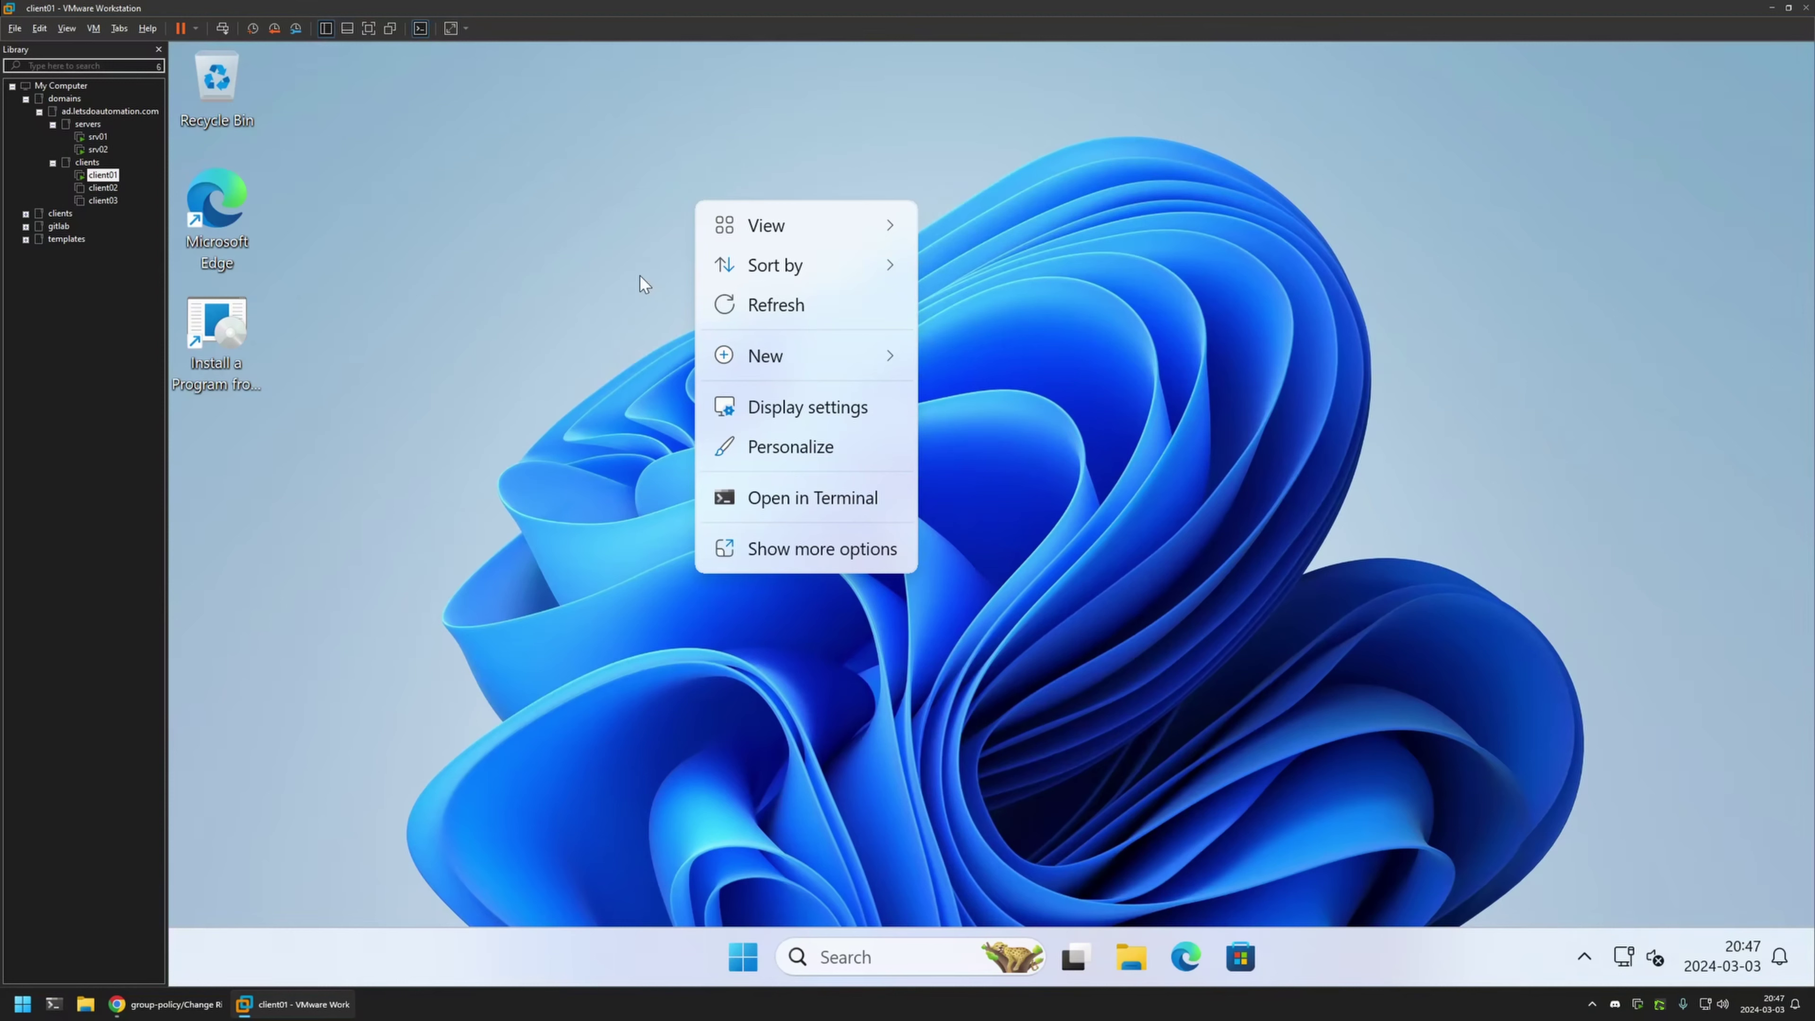
left_click(664, 240)
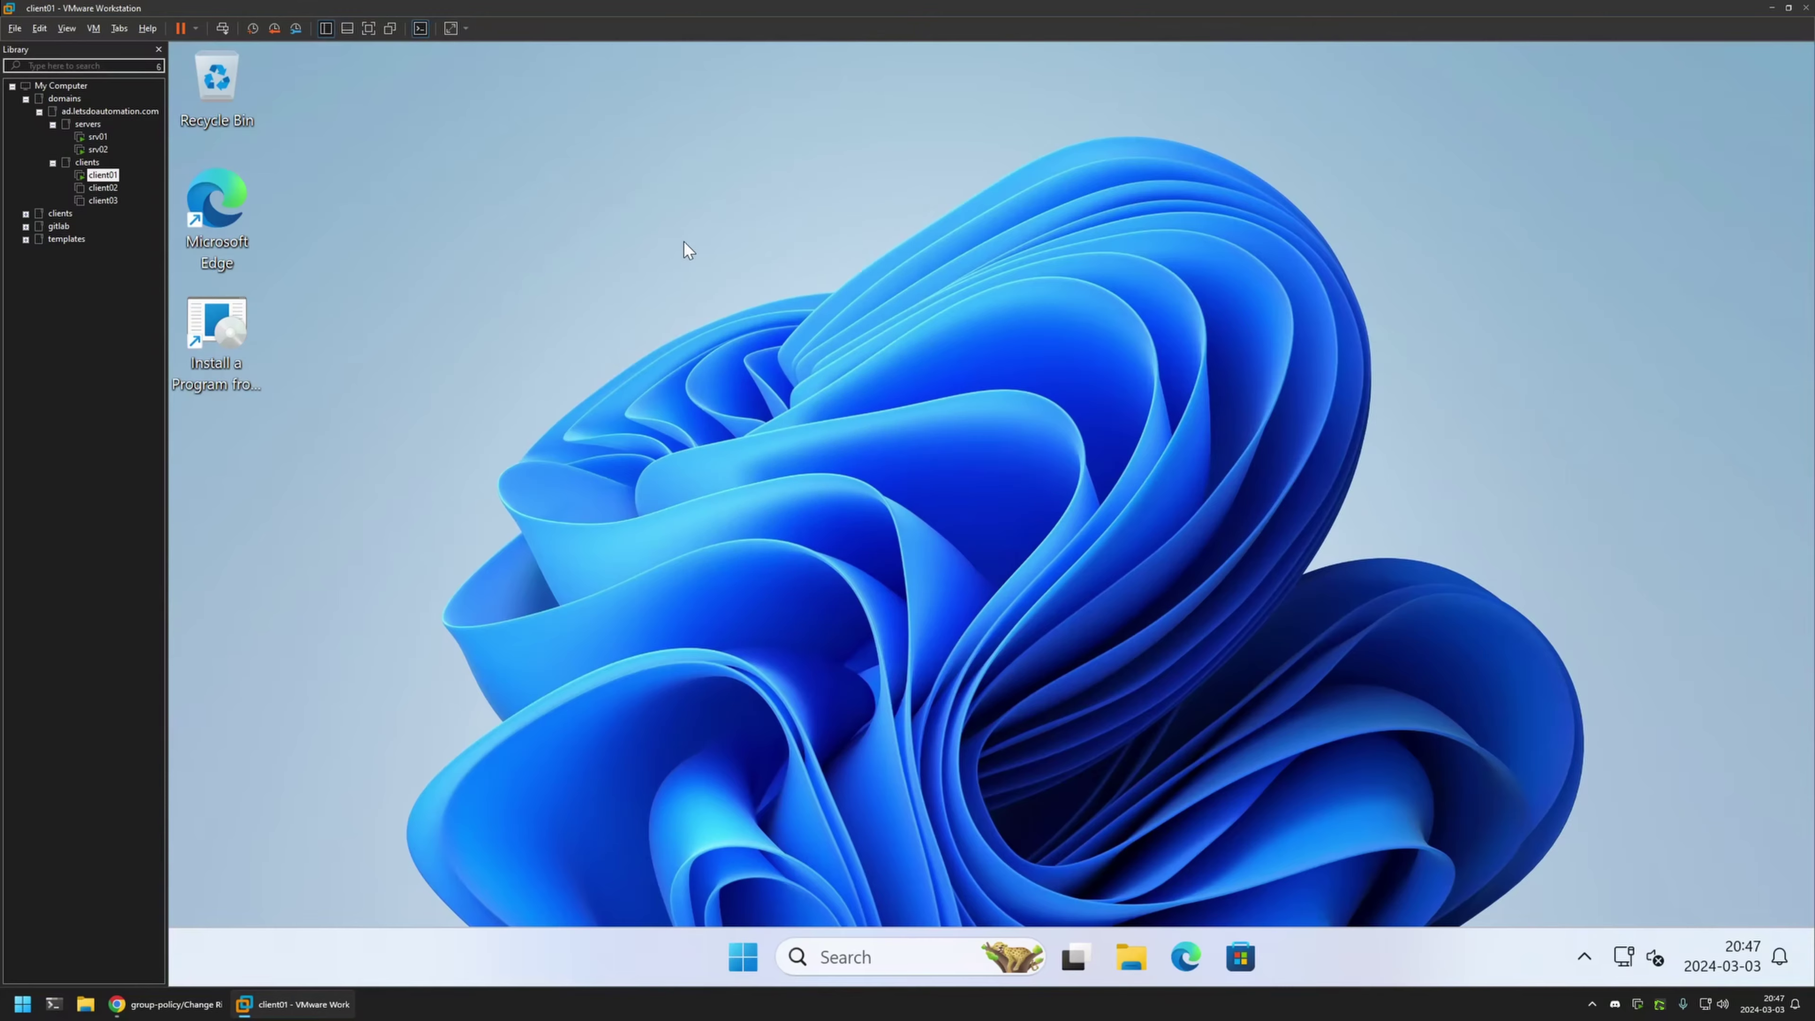
left_click(730, 931)
type("cmd")
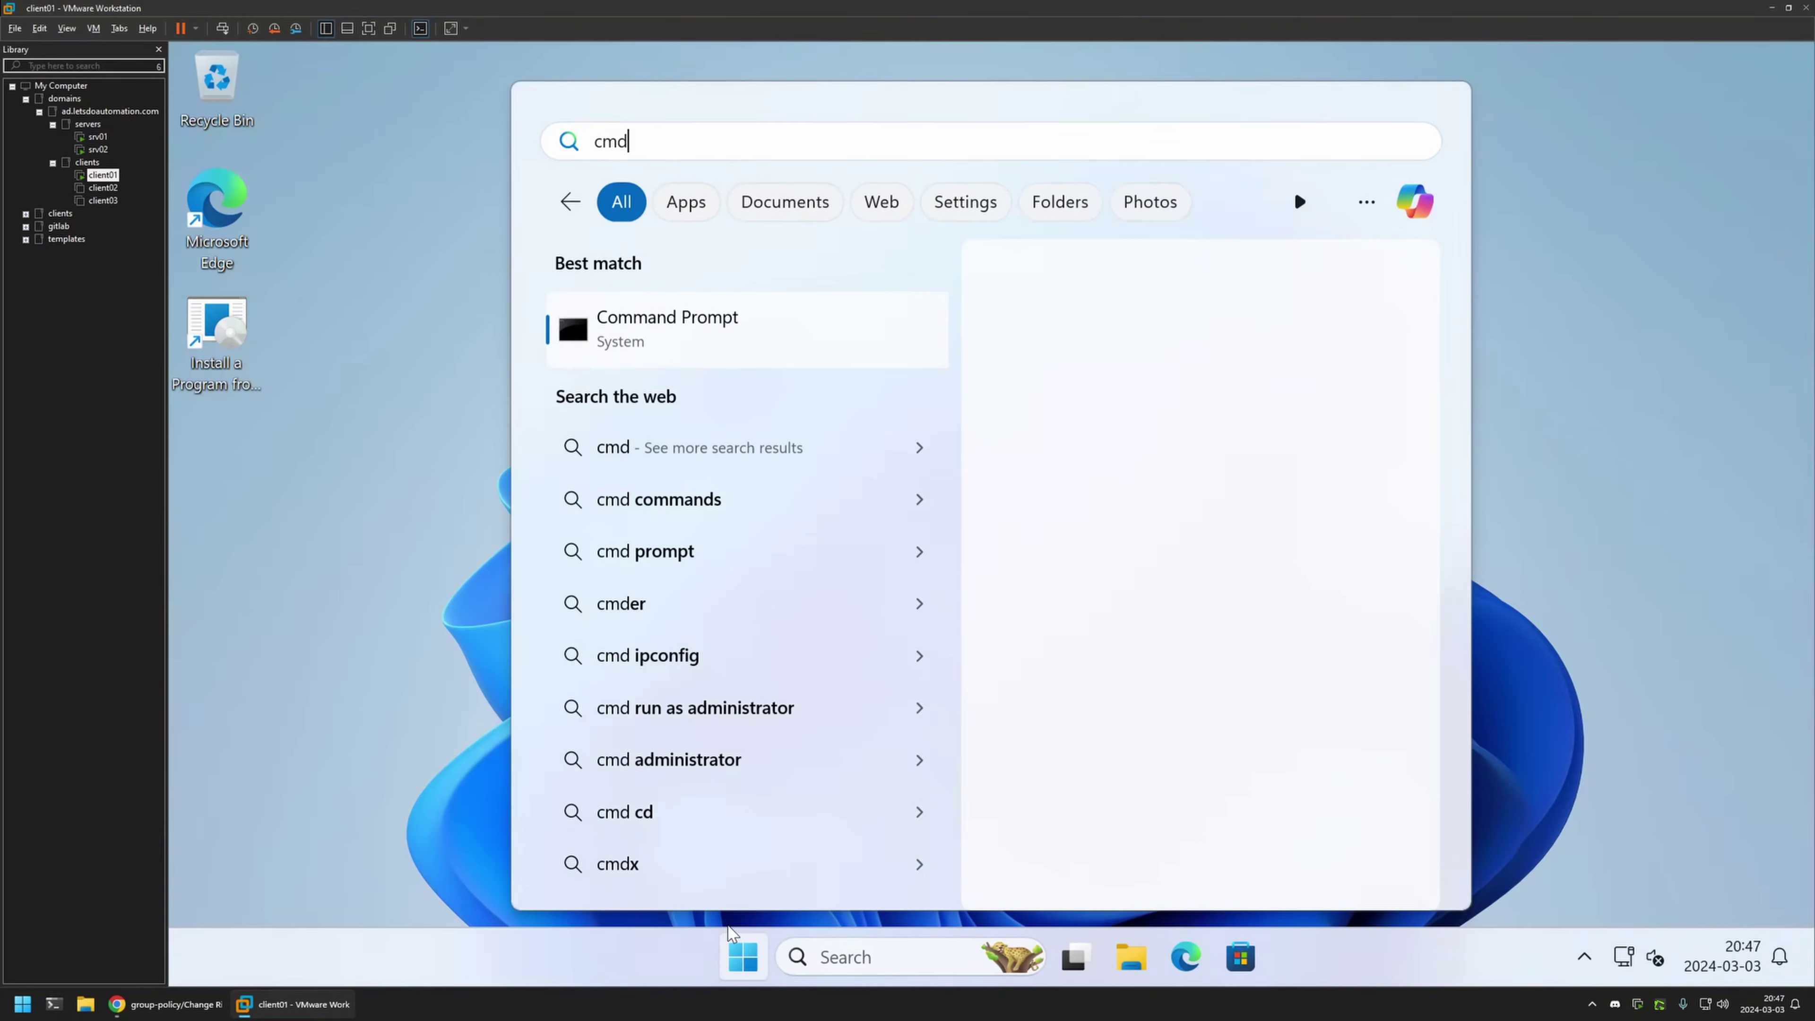
key("Return")
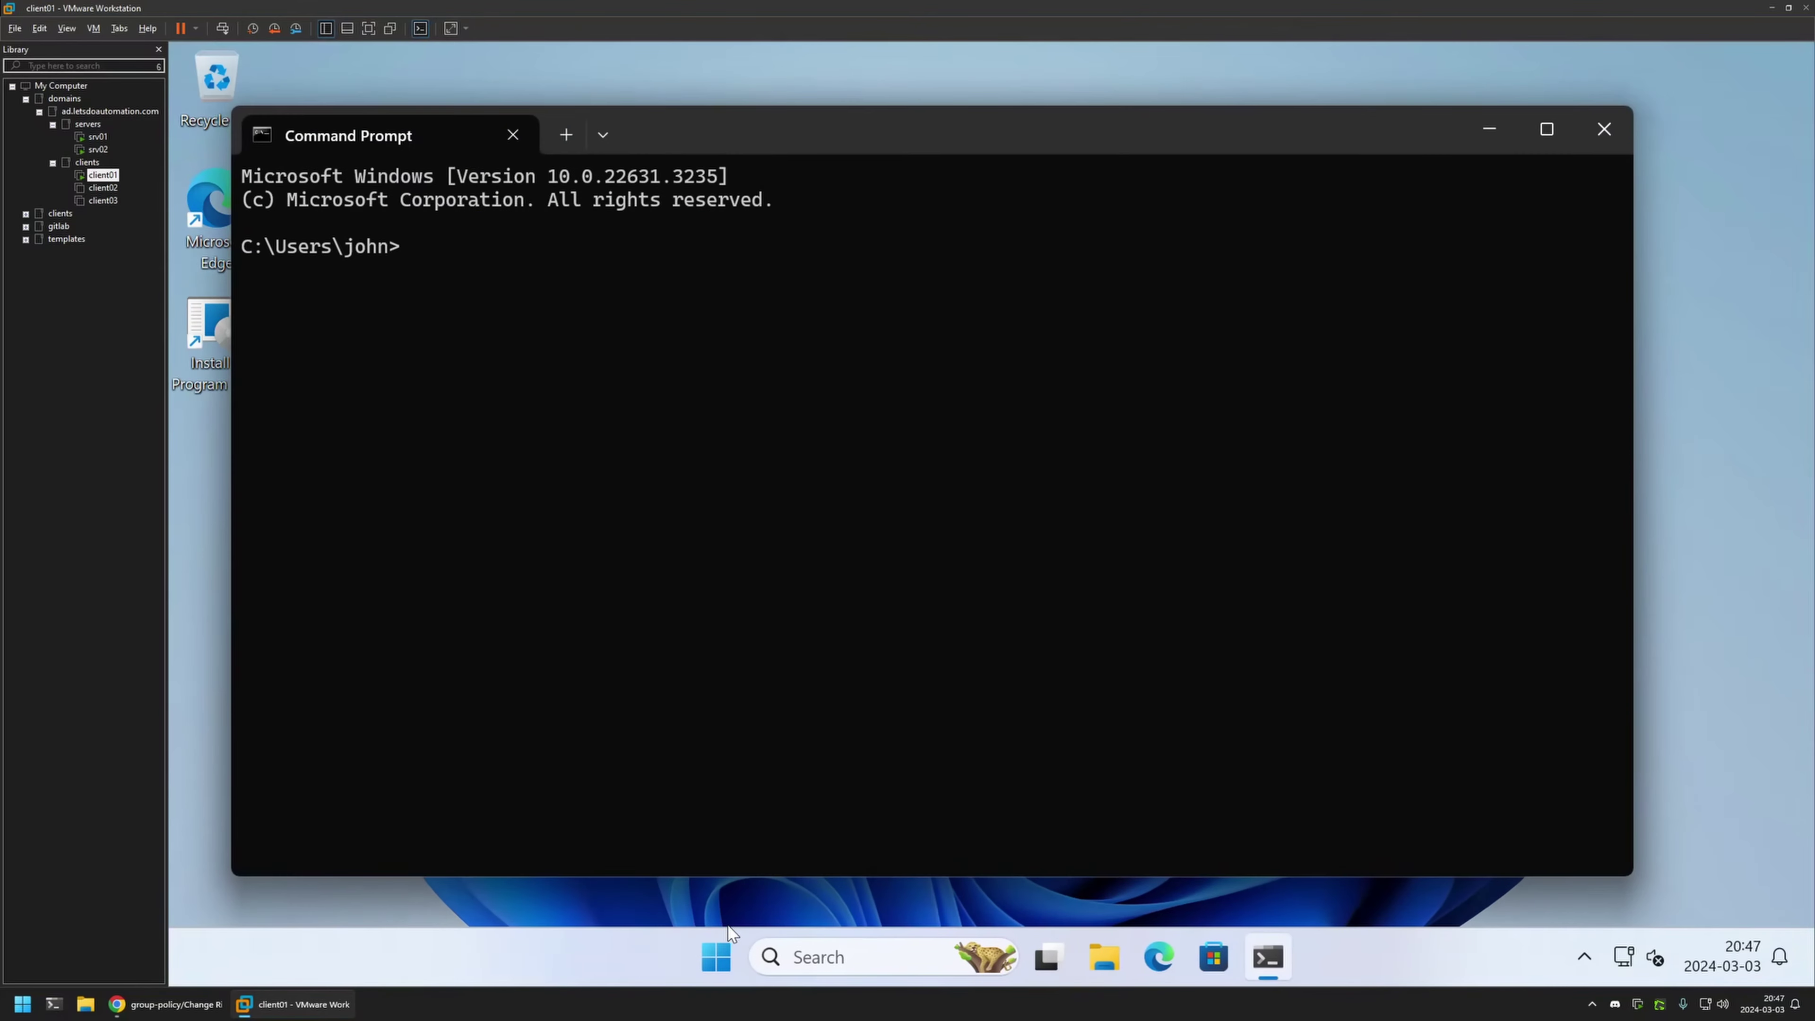
type("gpupdate")
key("Return")
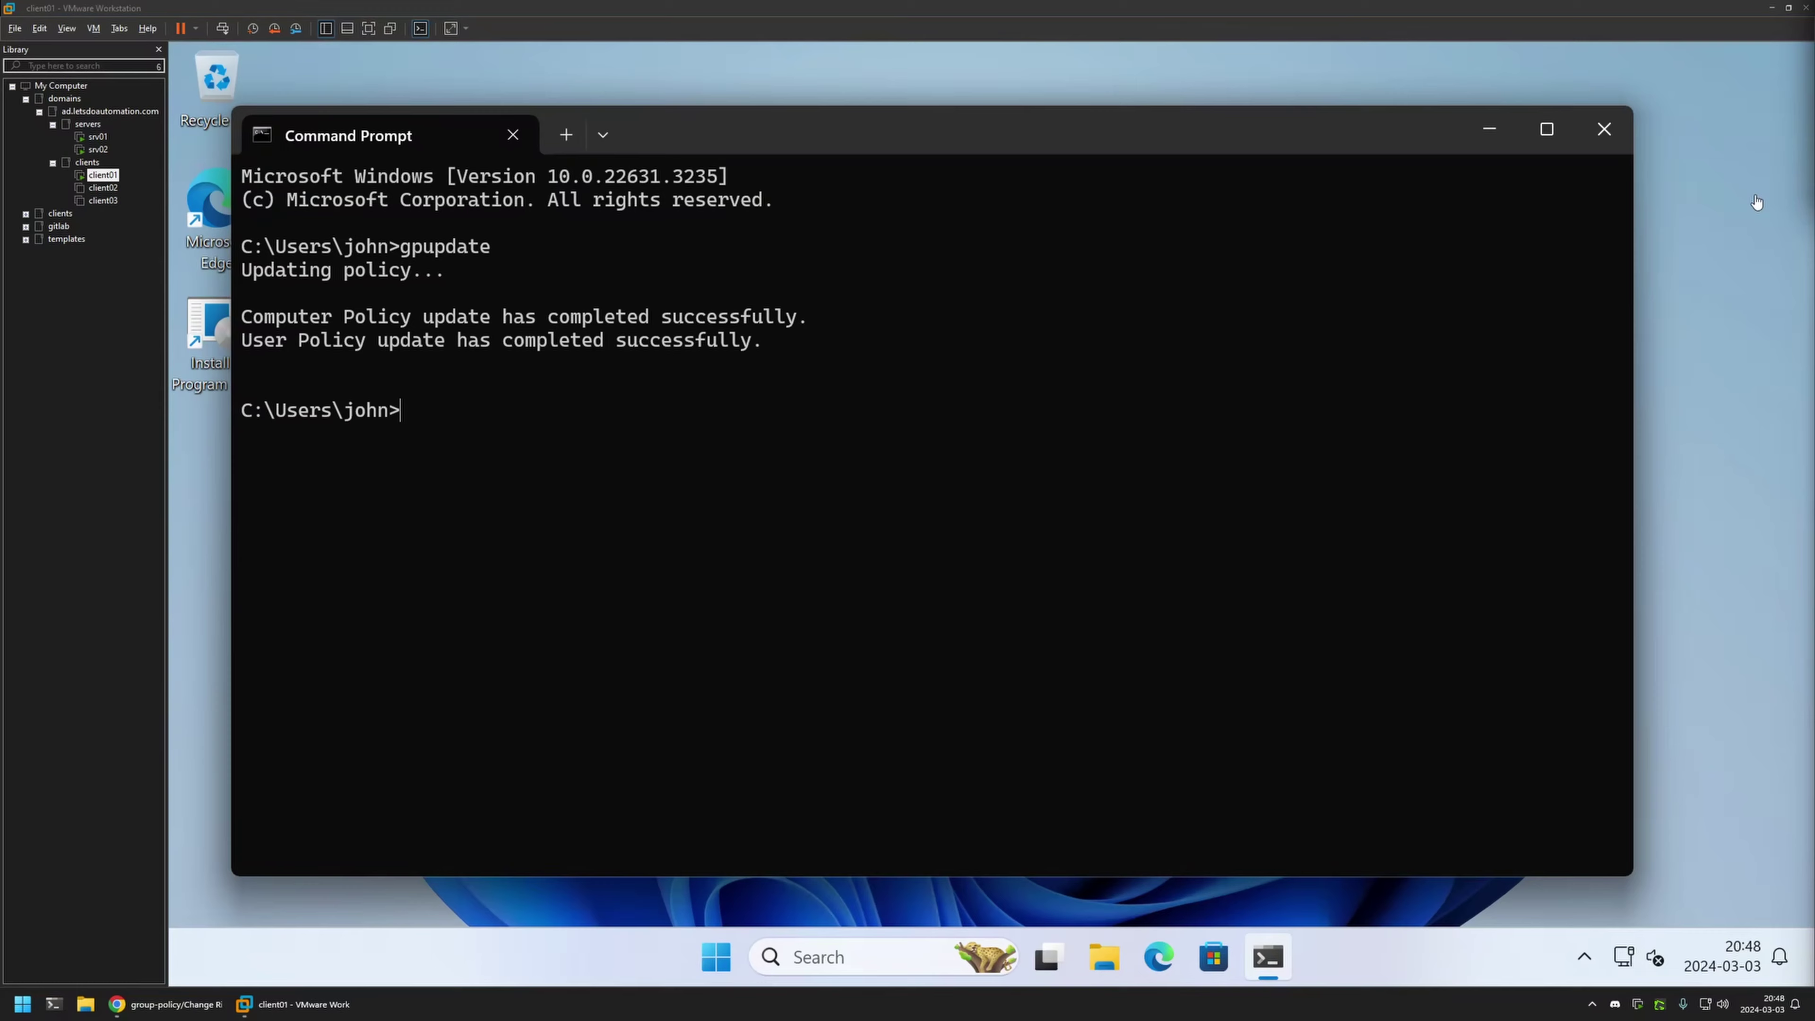
left_click(1485, 130)
Confirm the desktop menu is unchanged, then sign out of Windows.
right_click(897, 286)
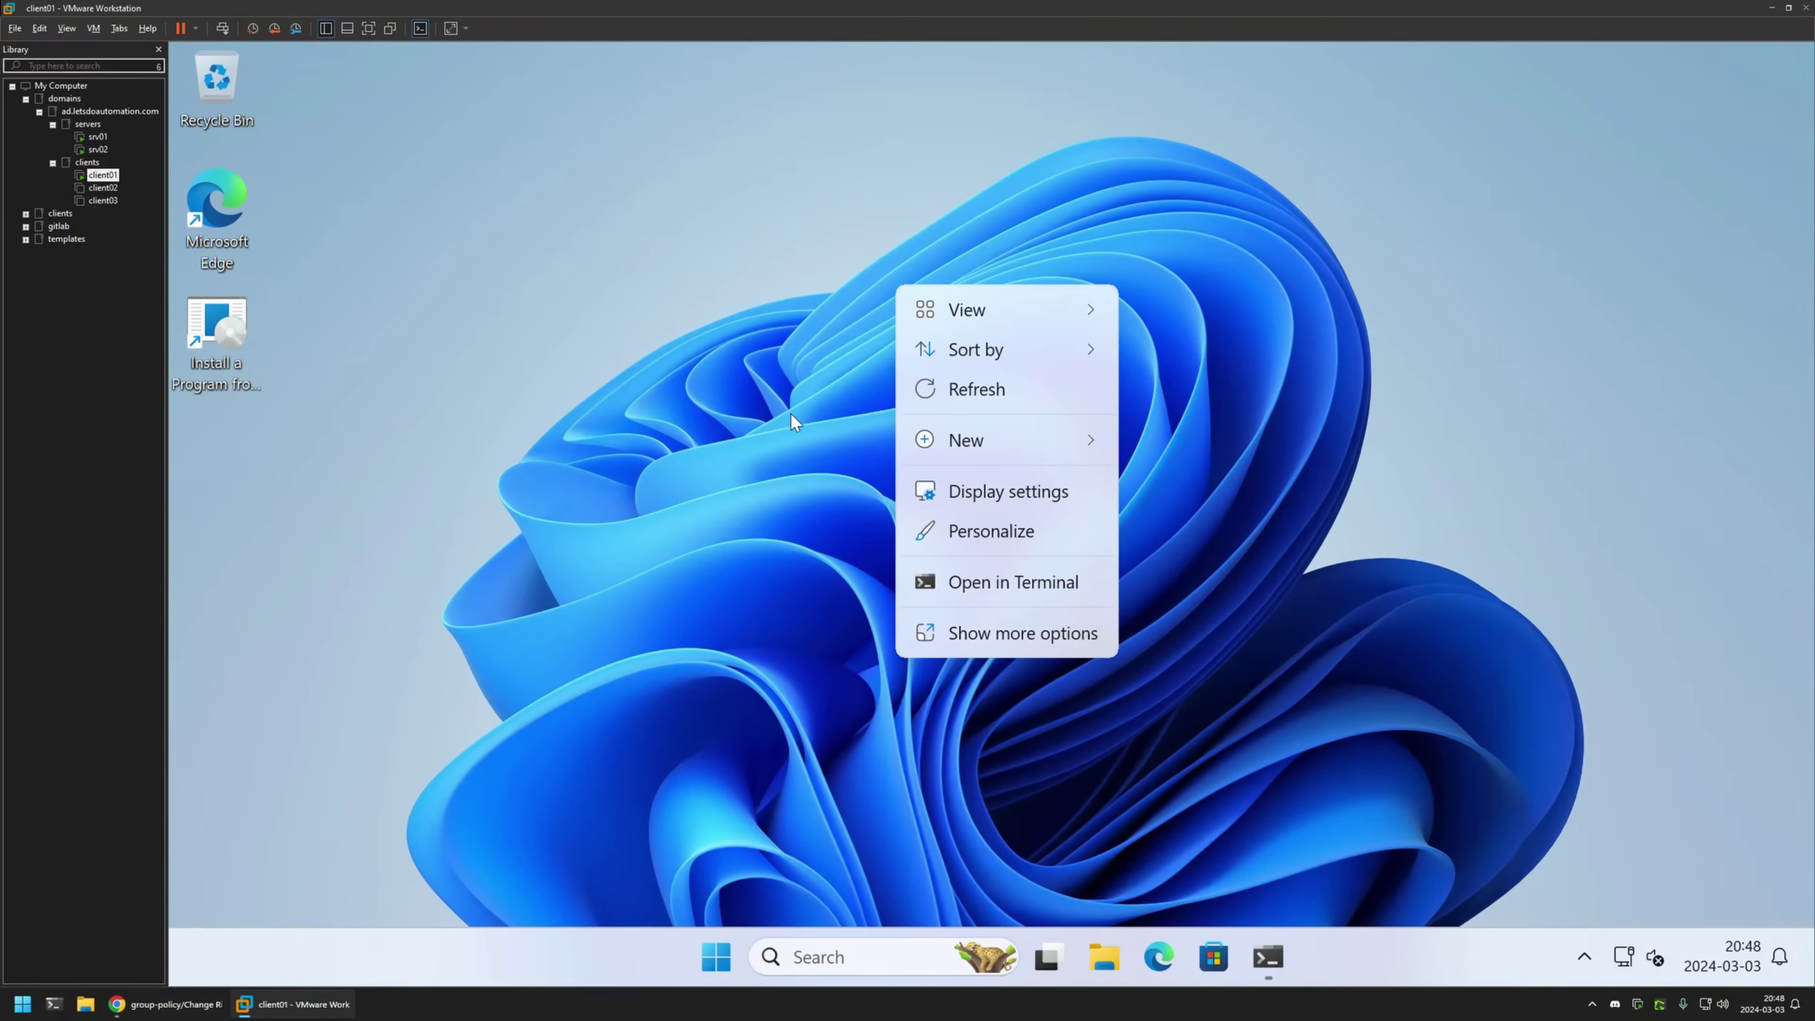
left_click(811, 254)
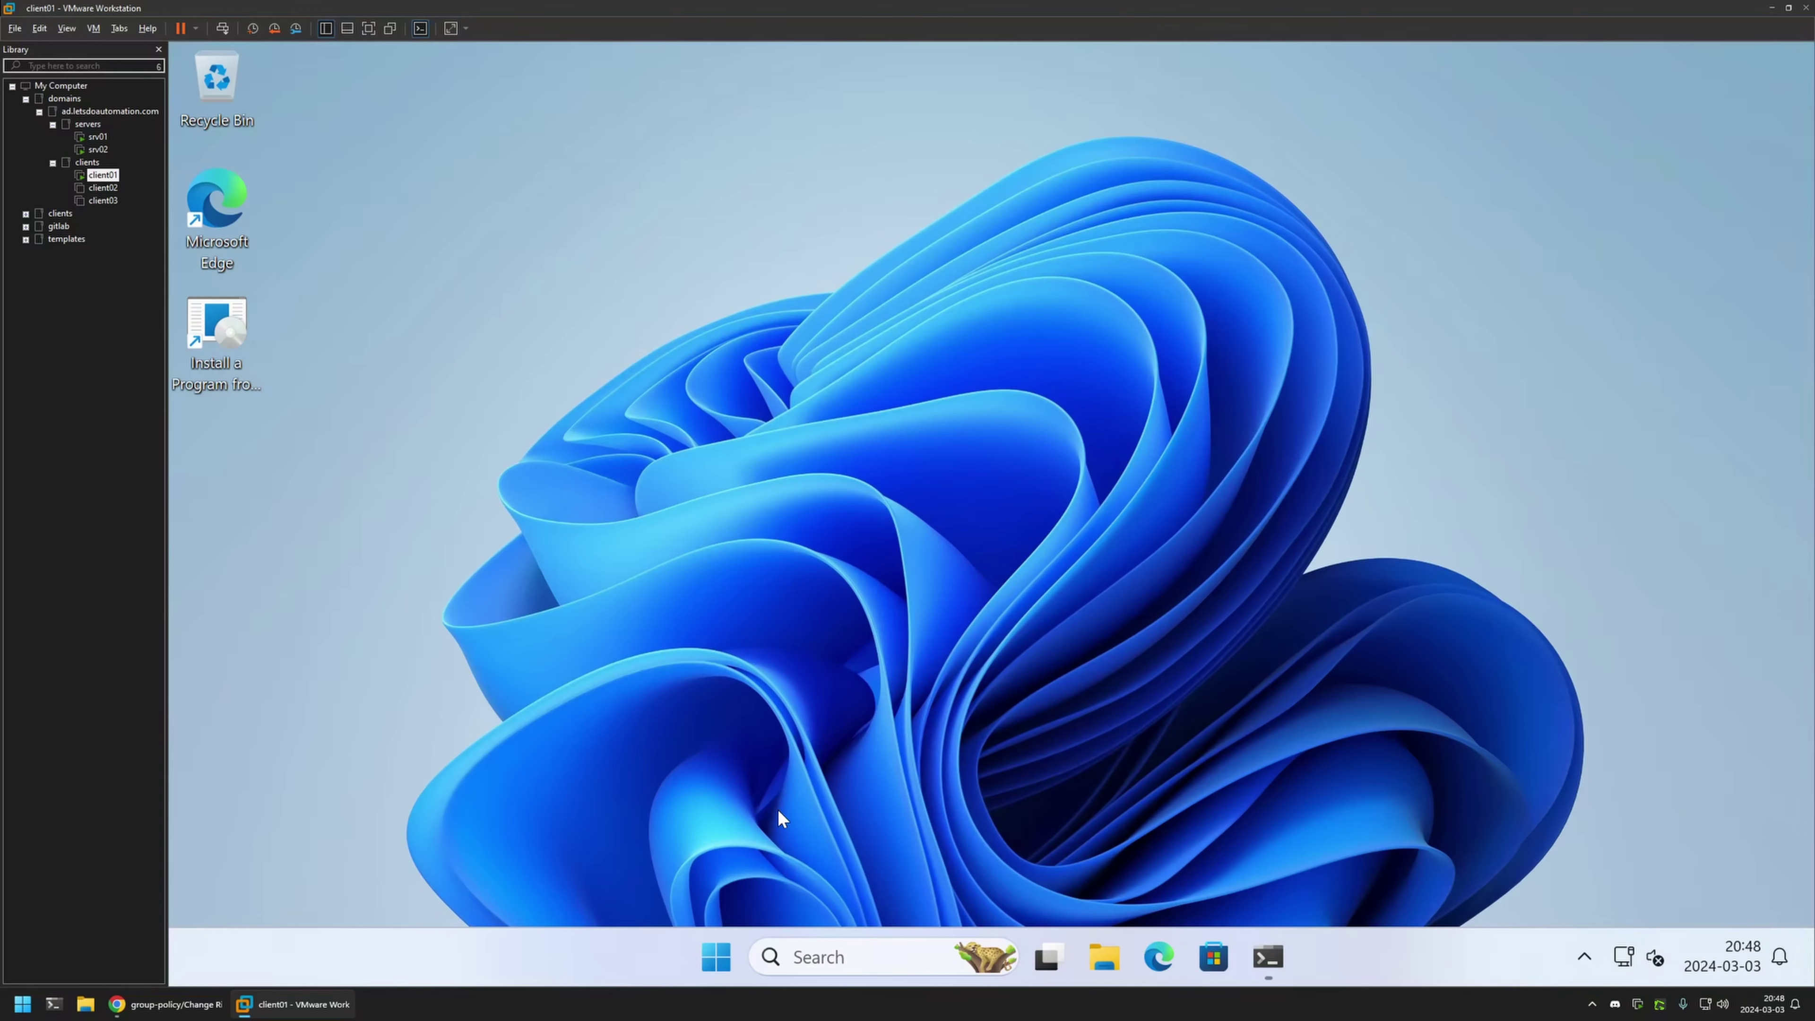
left_click(715, 957)
left_click(718, 872)
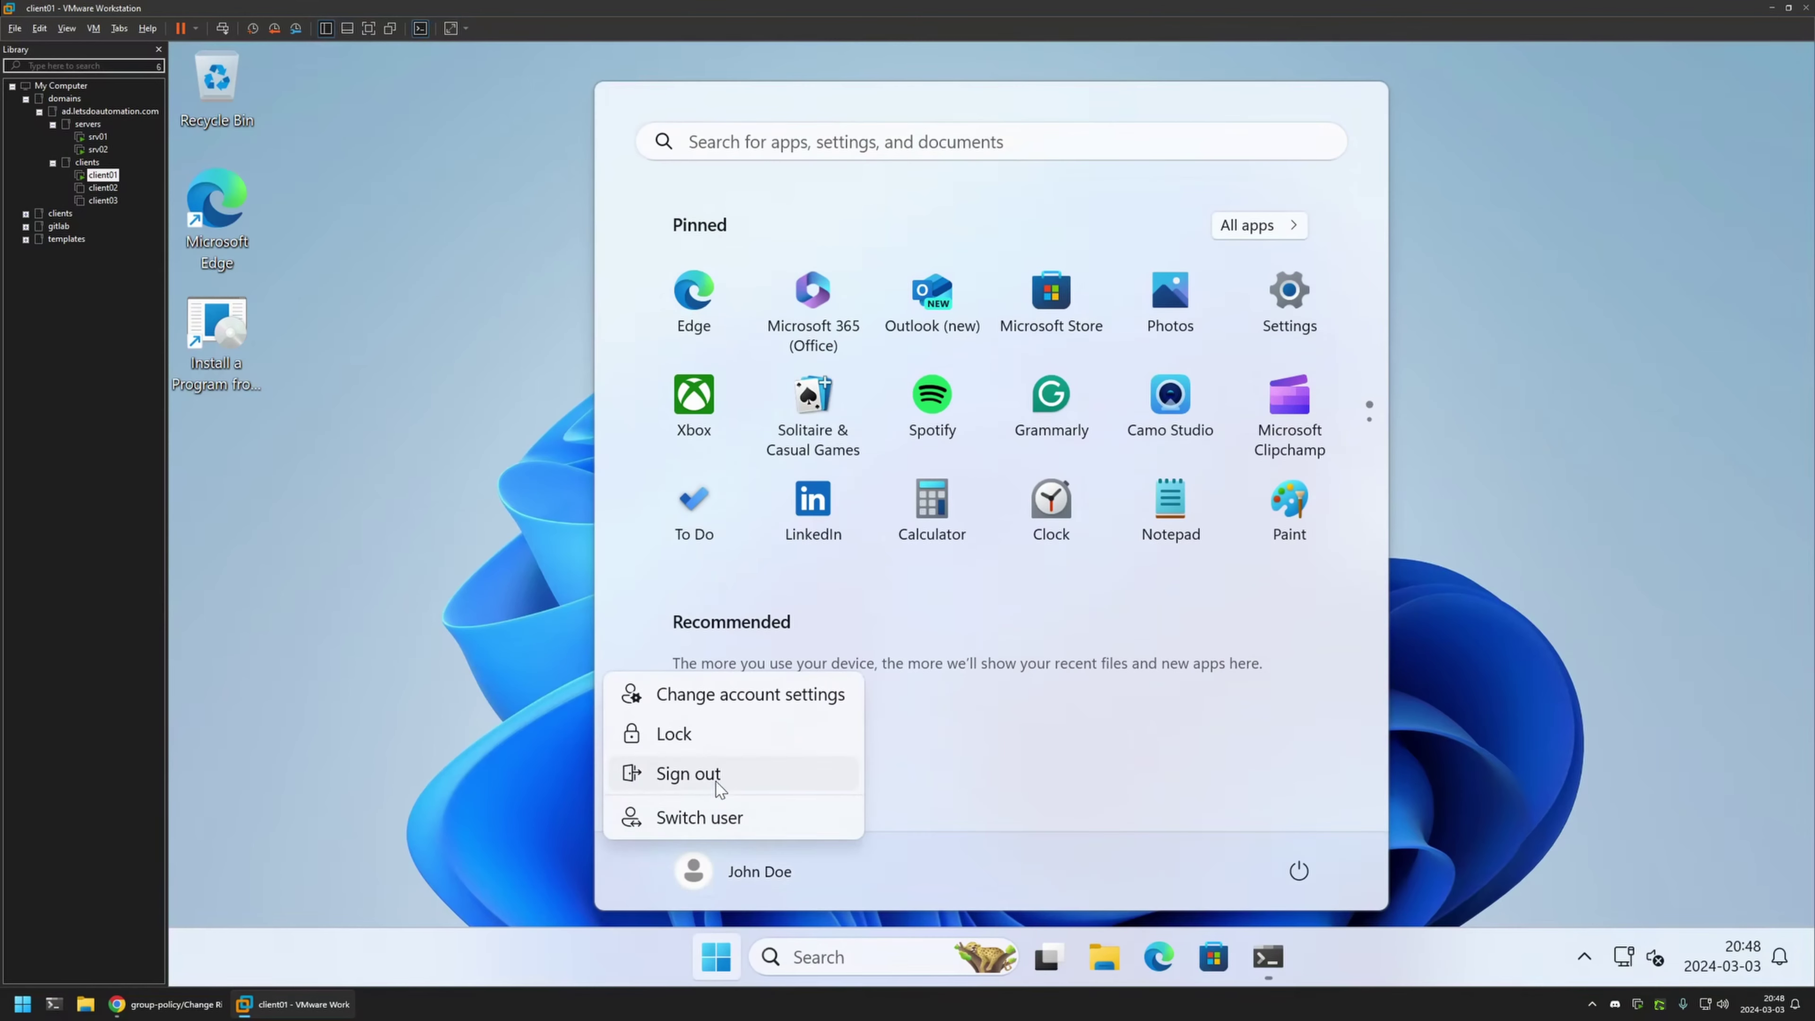
left_click(661, 772)
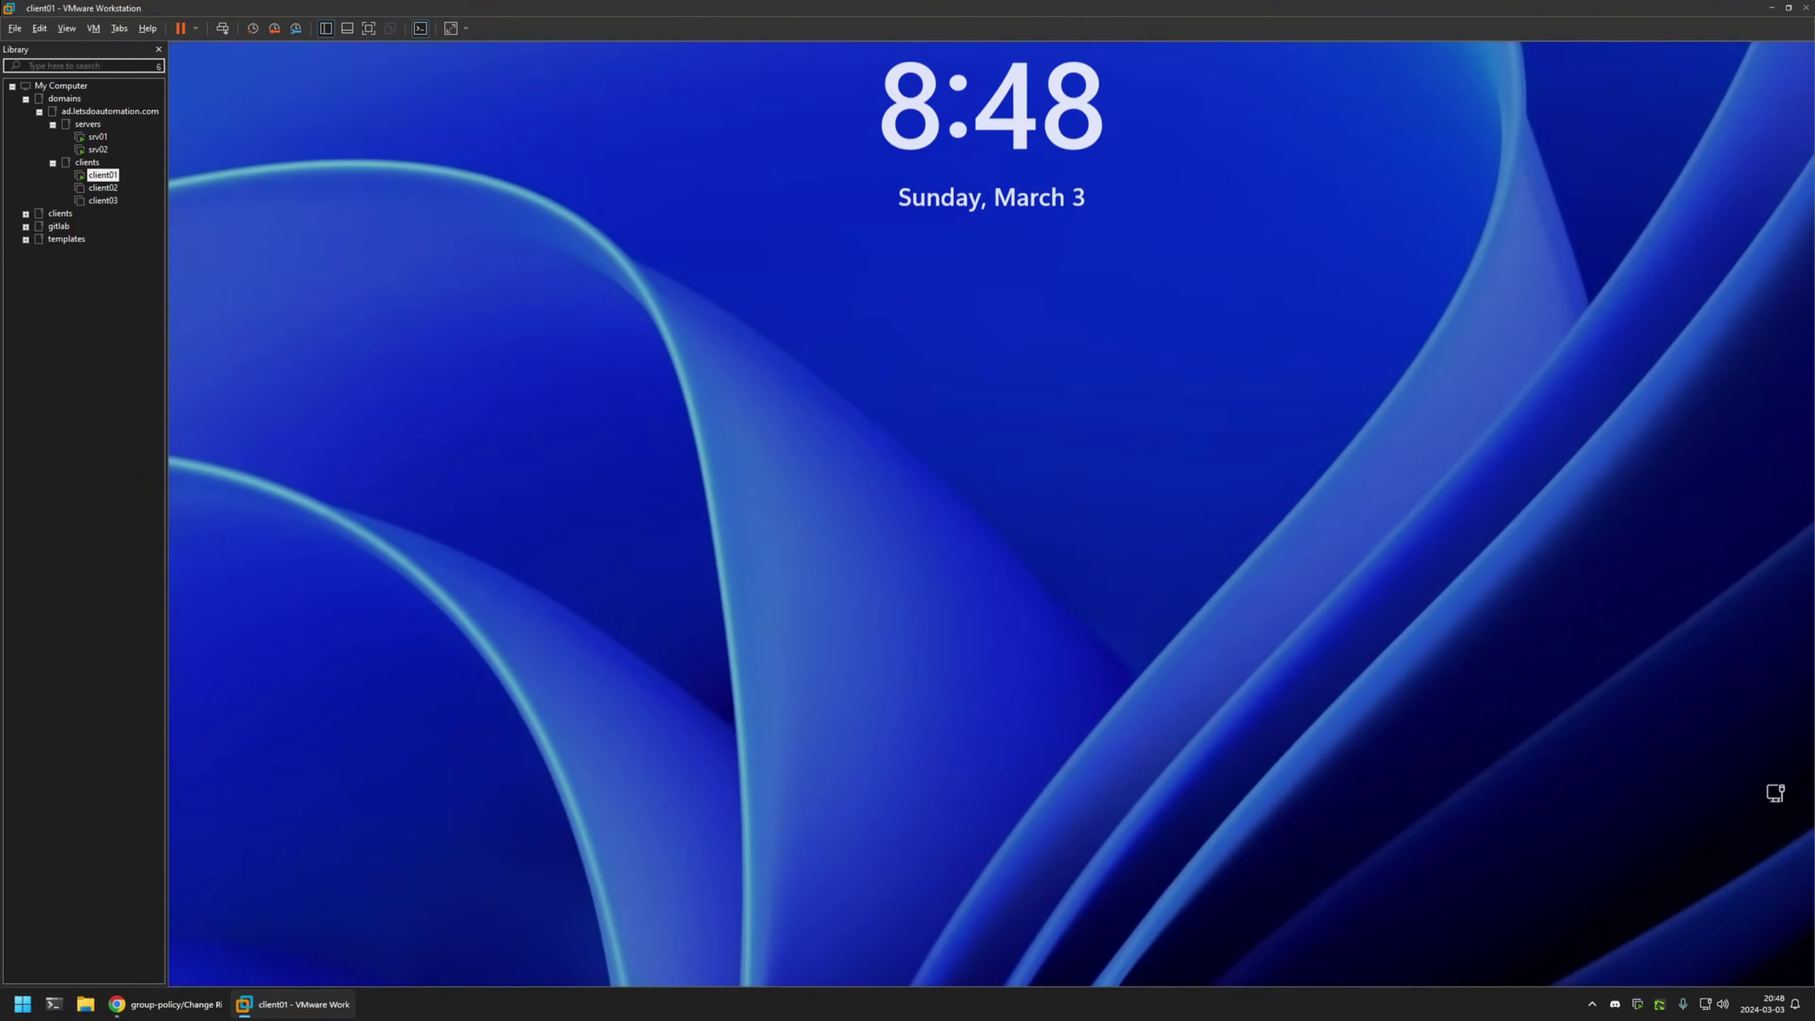
Sign back in with the account password and verify the classic desktop context menu.
type("*******")
key("Return")
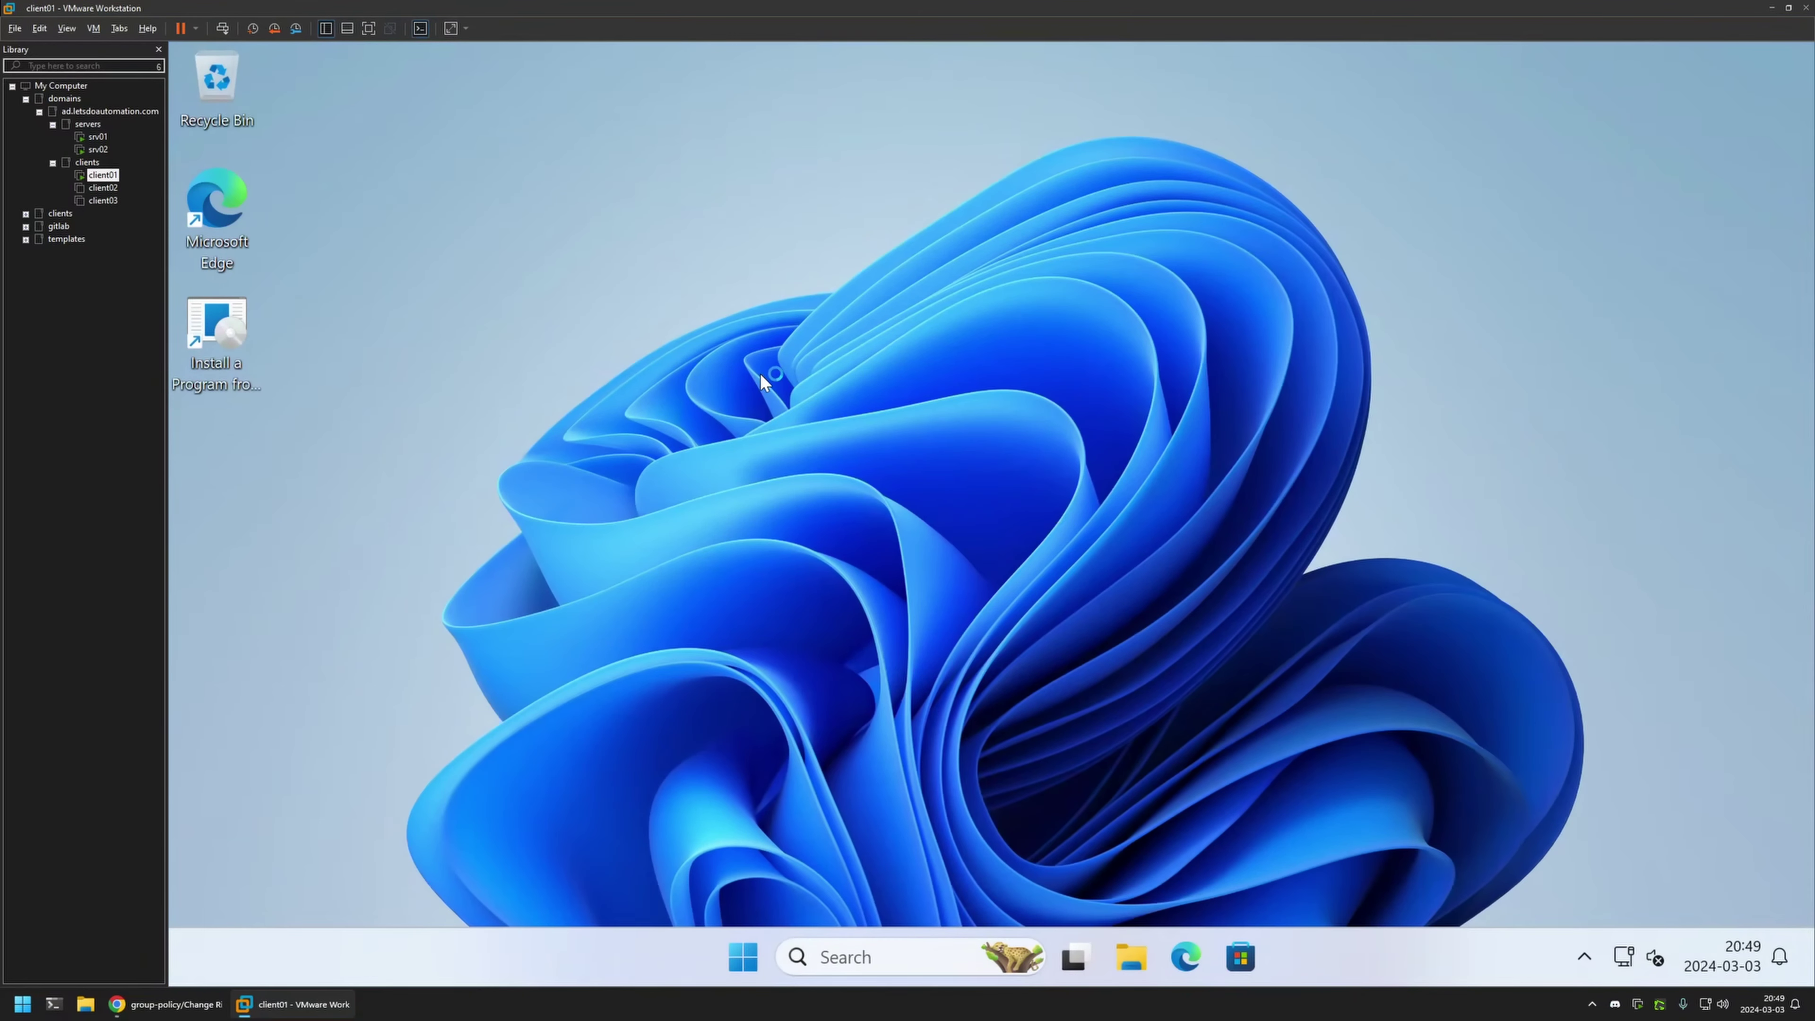
right_click(760, 373)
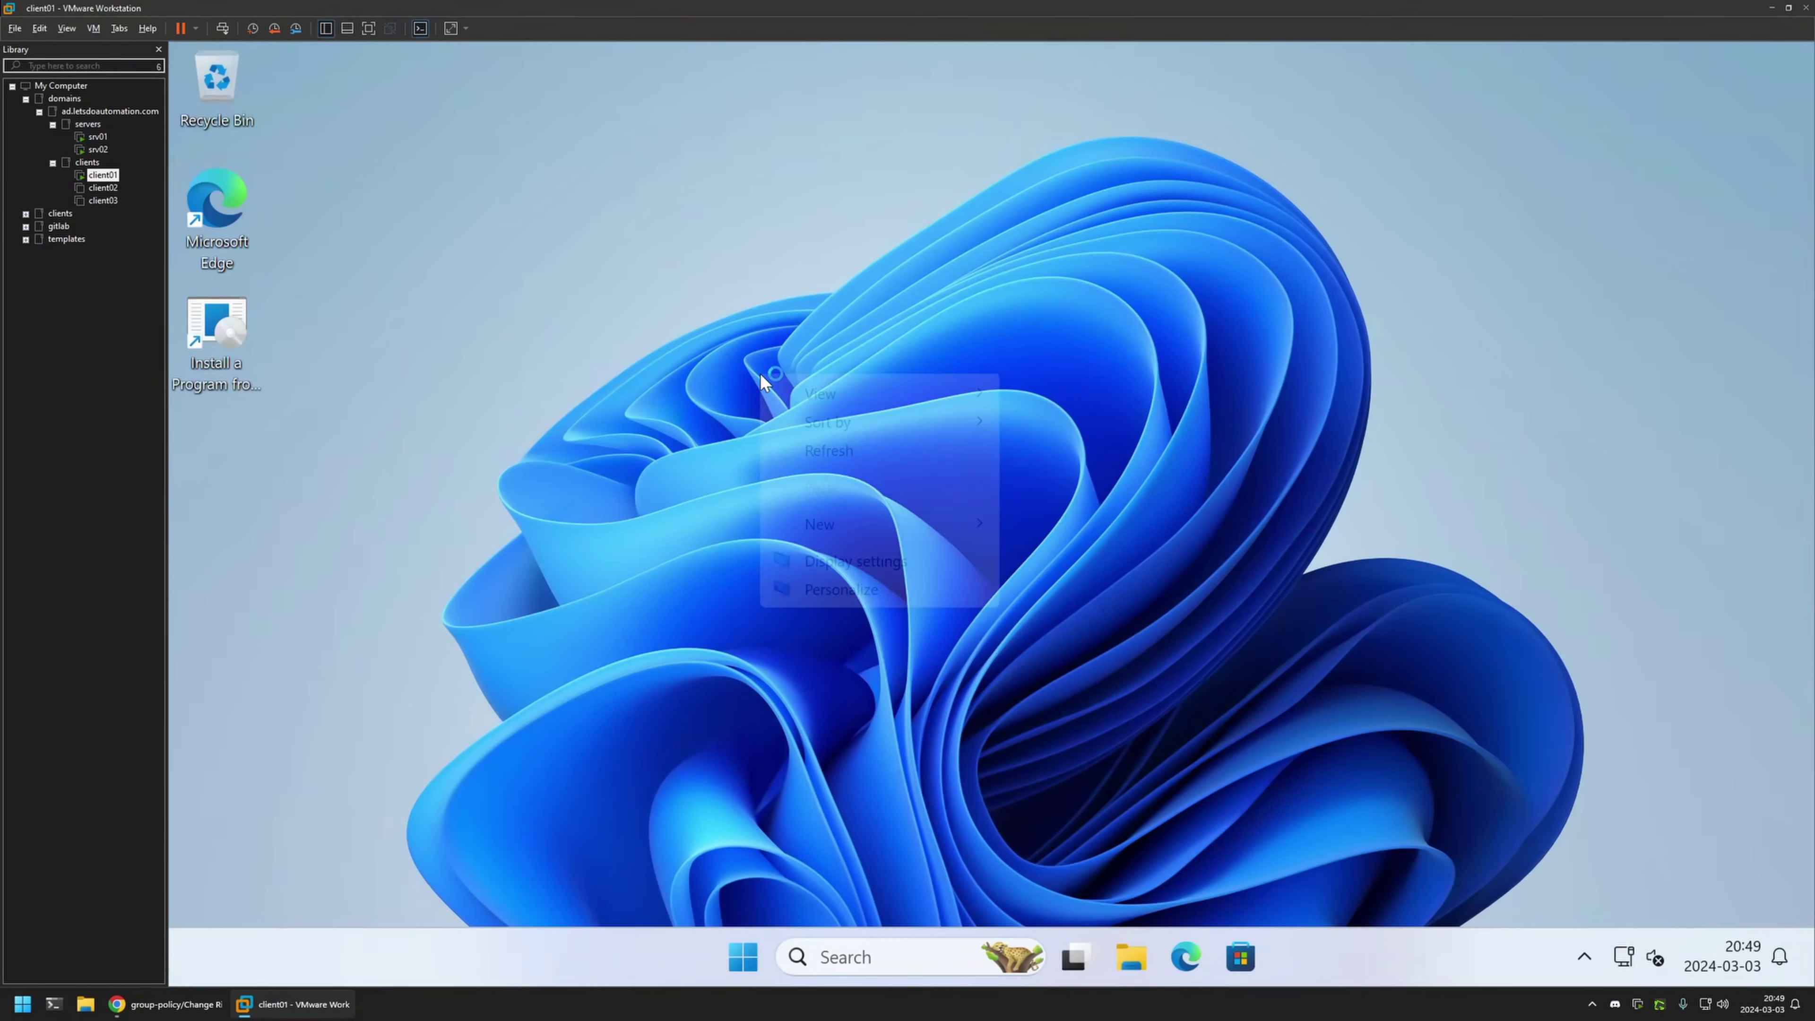